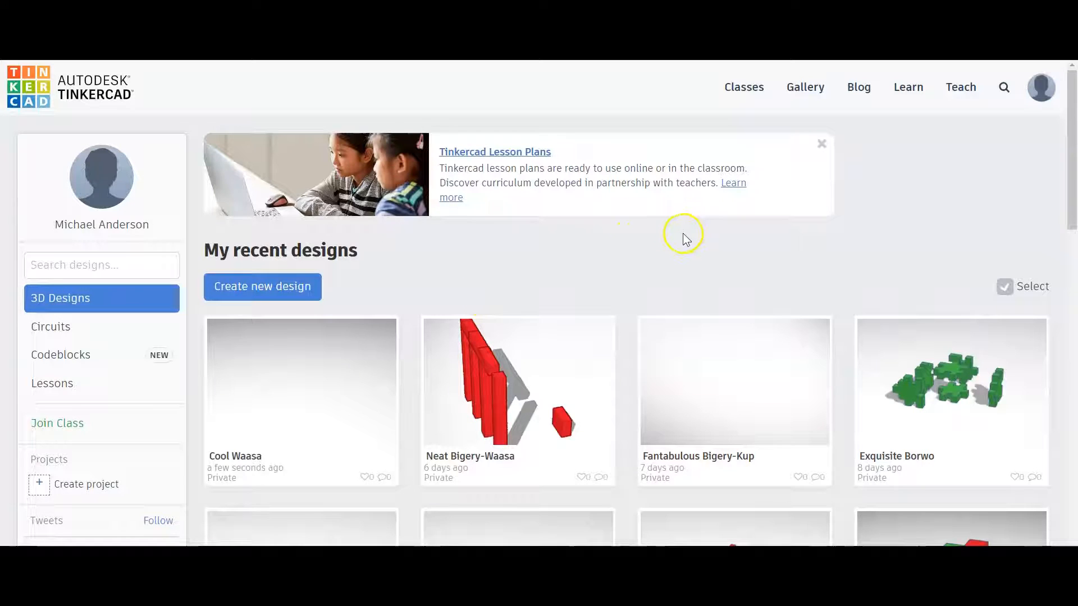
- Create a new 3D design from the recent designs page
{"action": "mouse_move", "coordinate": [666, 387]}
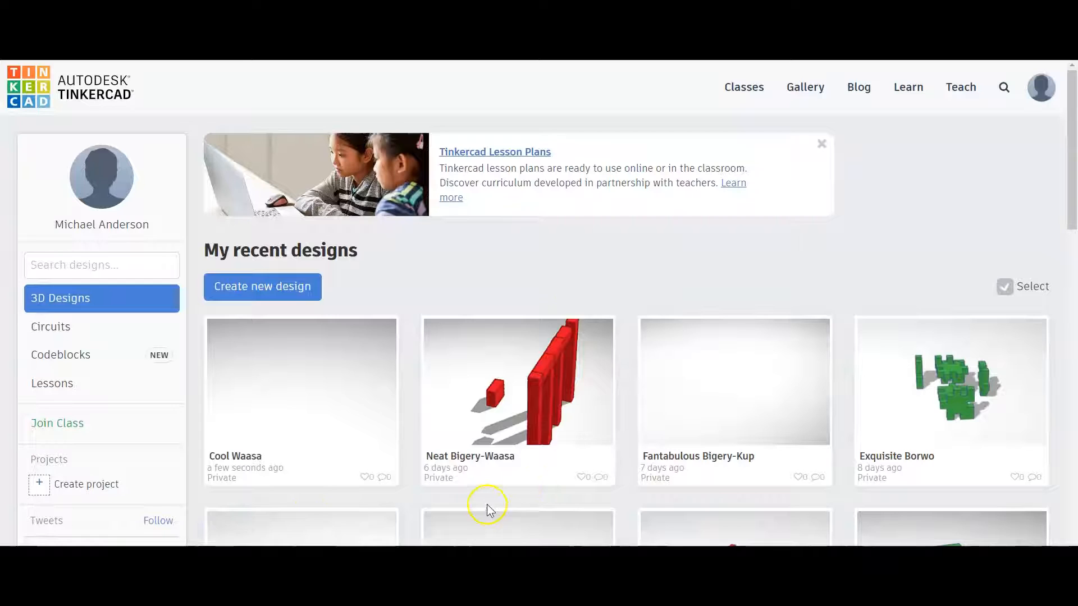
{"action": "mouse_move", "coordinate": [459, 442]}
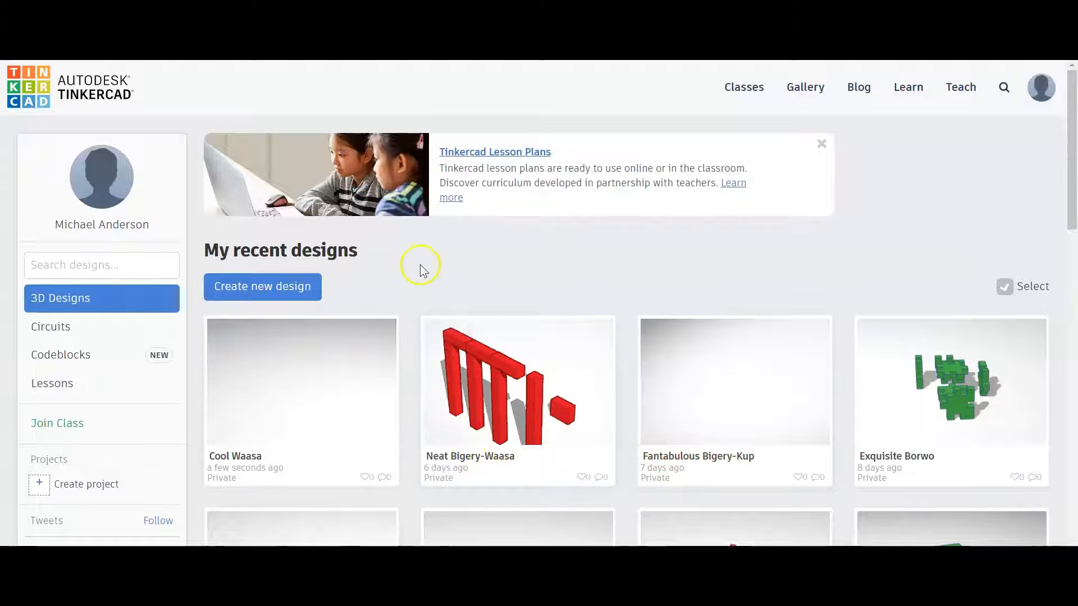
{"action": "left_click", "coordinate": [247, 289]}
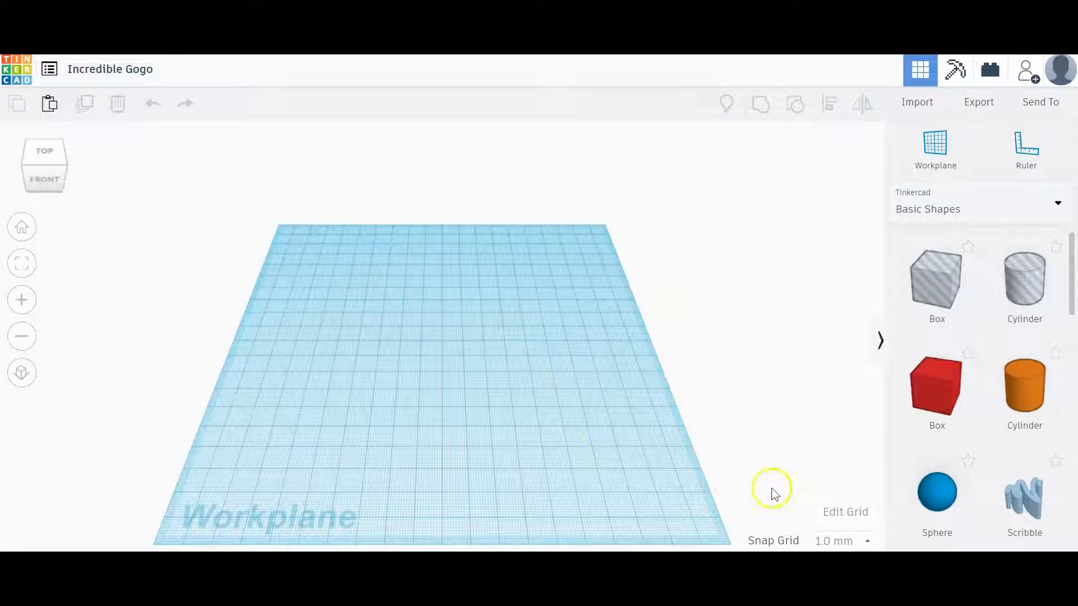
- Set the workplane grid's width to 500 mm and enlarge its length to match
{"action": "left_click", "coordinate": [831, 510]}
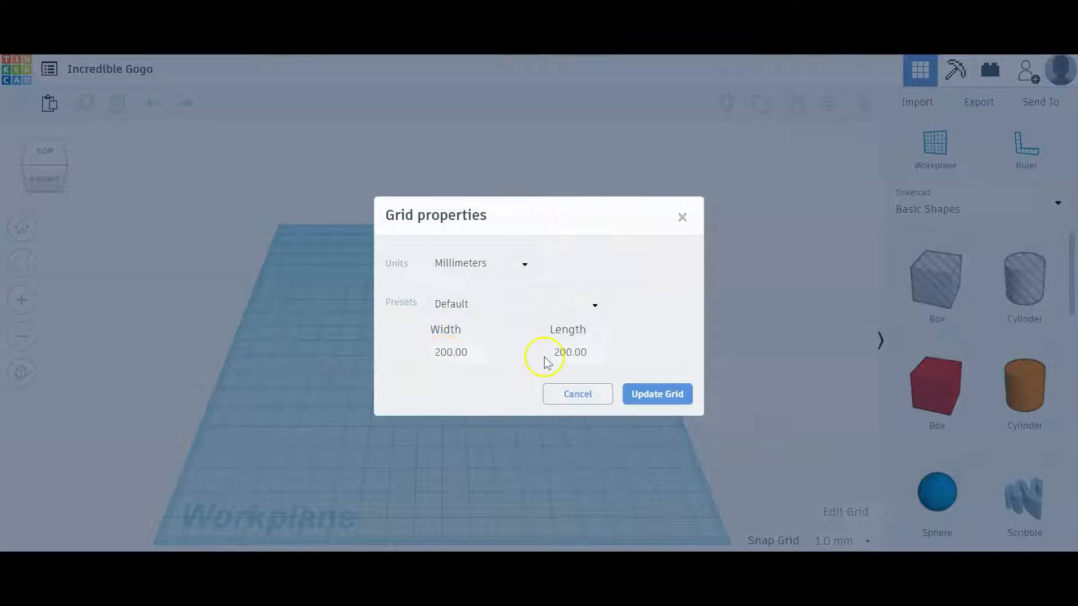
{"action": "left_click", "coordinate": [426, 352]}
{"action": "double_click", "coordinate": [444, 352]}
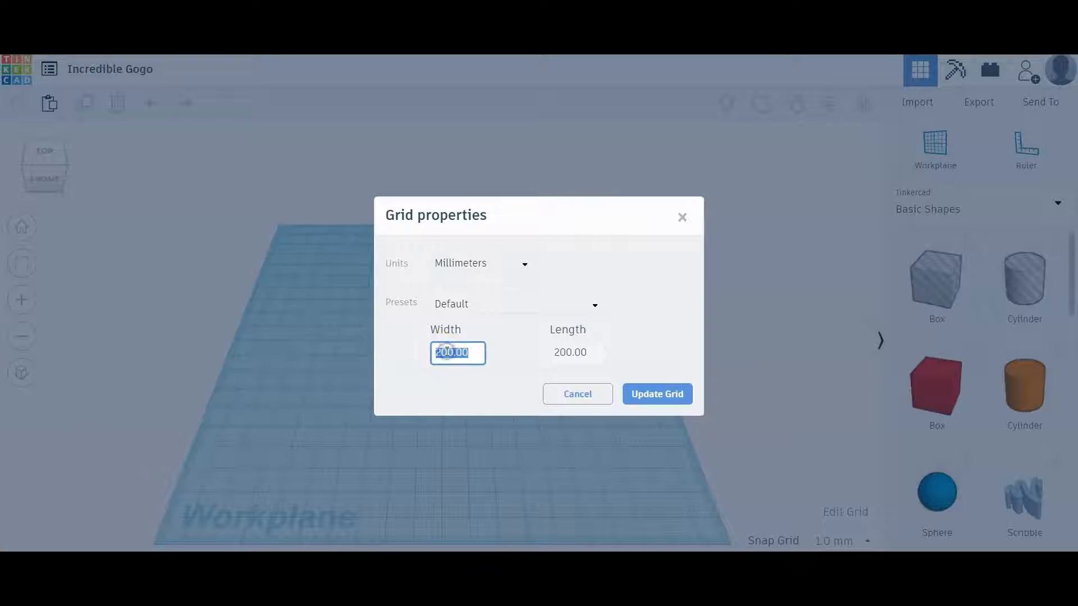
{"action": "type", "text": "500"}
{"action": "double_click", "coordinate": [569, 362]}
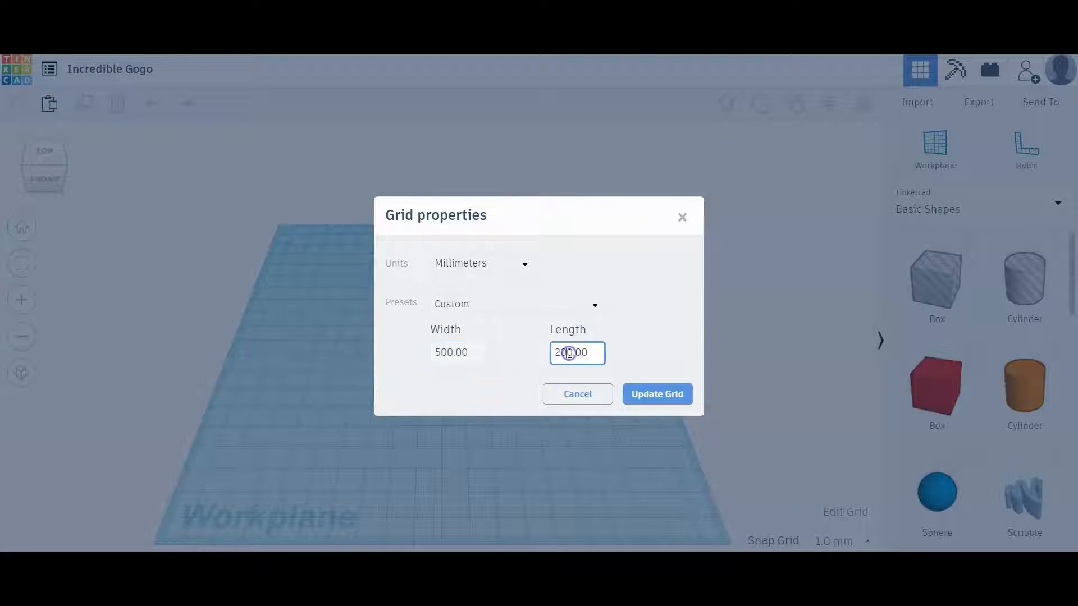
{"action": "type", "text": "5"}
{"action": "left_click", "coordinate": [655, 392]}
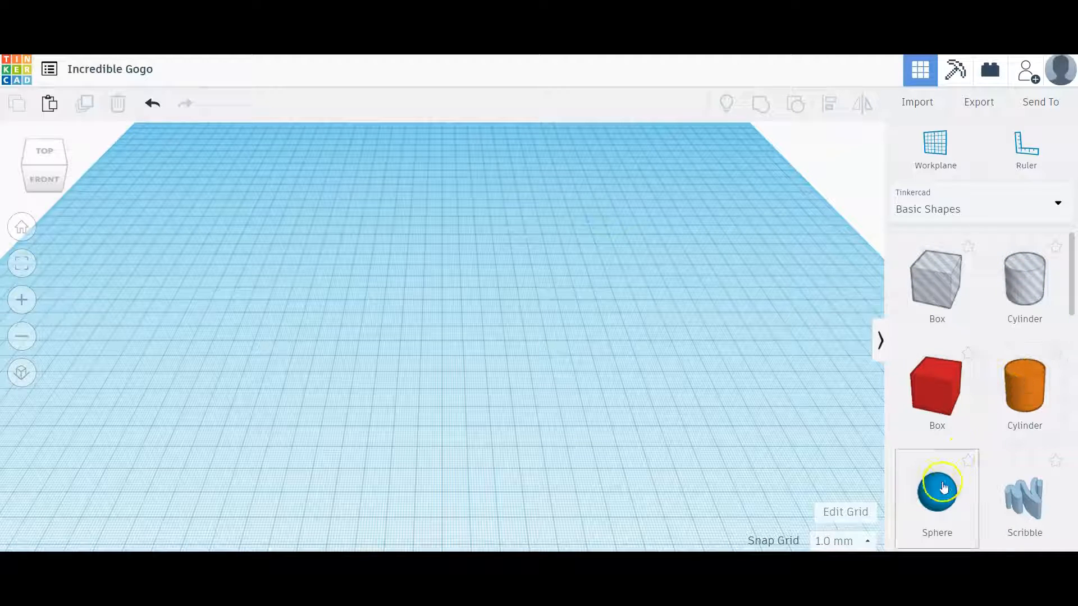
- Place a solid red box on the workplane and collapse its shape inspector
{"action": "mouse_move", "coordinate": [1071, 282]}
{"action": "left_mouse_down"}
{"action": "mouse_move", "coordinate": [1073, 438]}
{"action": "mouse_move", "coordinate": [1074, 297]}
{"action": "left_mouse_up"}
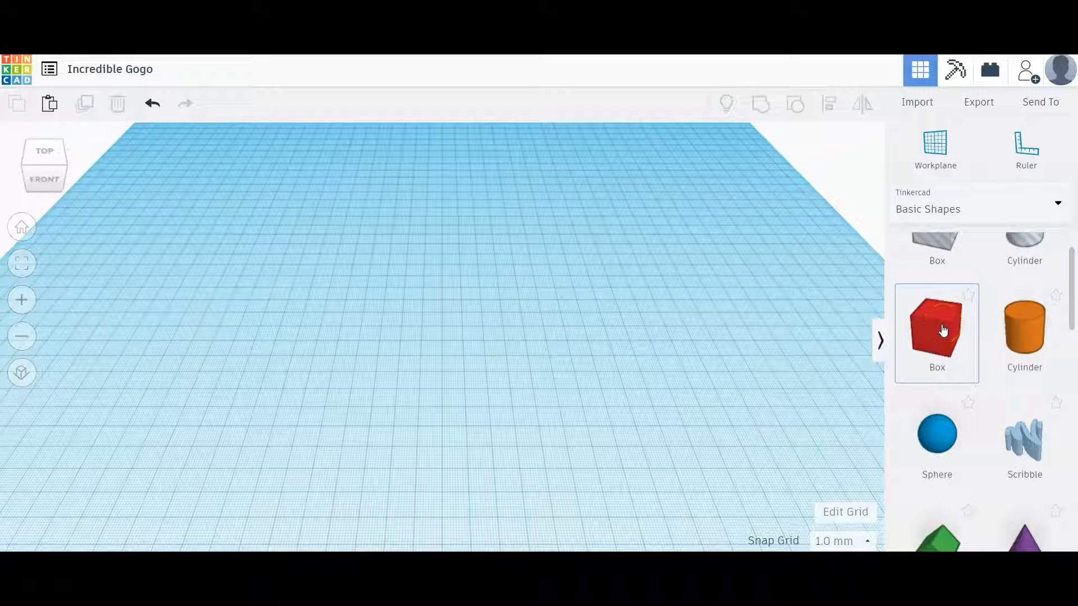
{"action": "left_click_drag", "start_coordinate": [943, 331], "coordinate": [399, 323]}
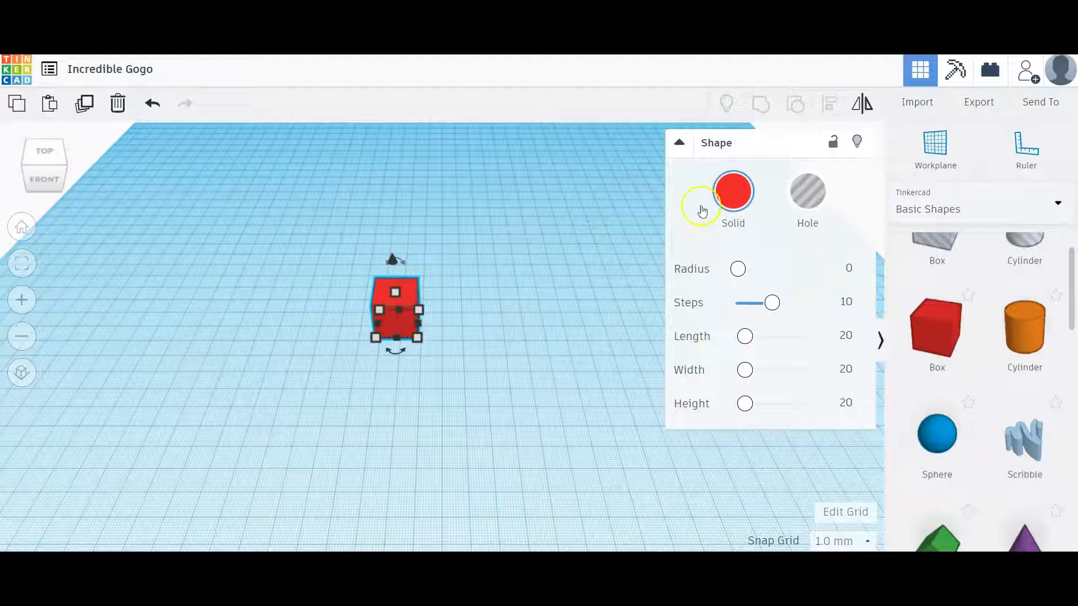
{"action": "left_click", "coordinate": [679, 145]}
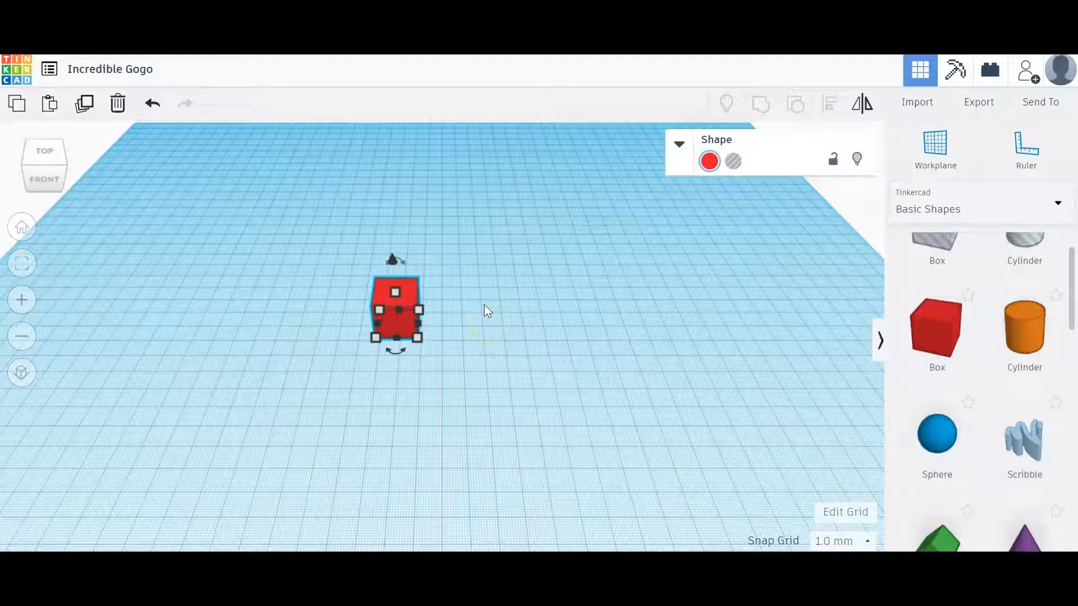
- Examine the box's resize handles and the dimensions shown at its top and corners
{"action": "left_click", "coordinate": [421, 313]}
{"action": "left_click", "coordinate": [421, 315]}
{"action": "left_click", "coordinate": [396, 293]}
{"action": "left_click", "coordinate": [420, 311]}
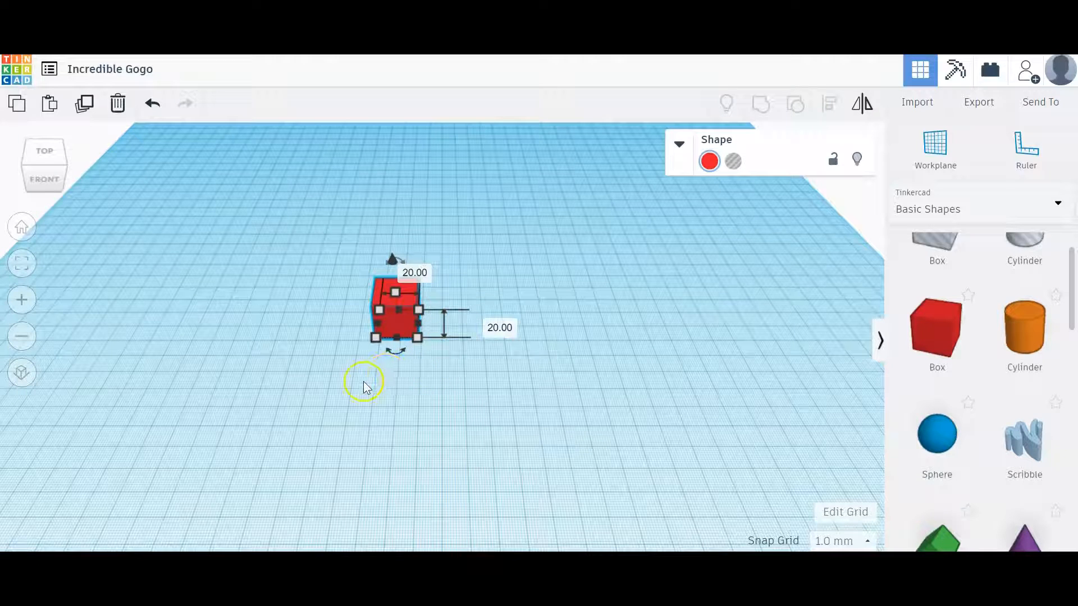
{"action": "left_click", "coordinate": [403, 367]}
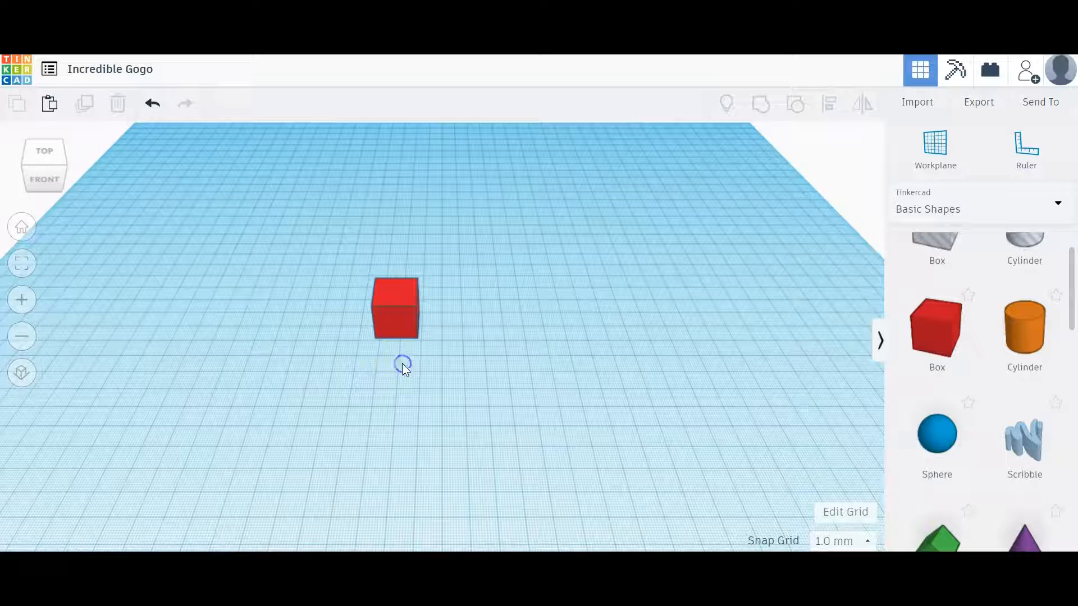
{"action": "left_click", "coordinate": [395, 300]}
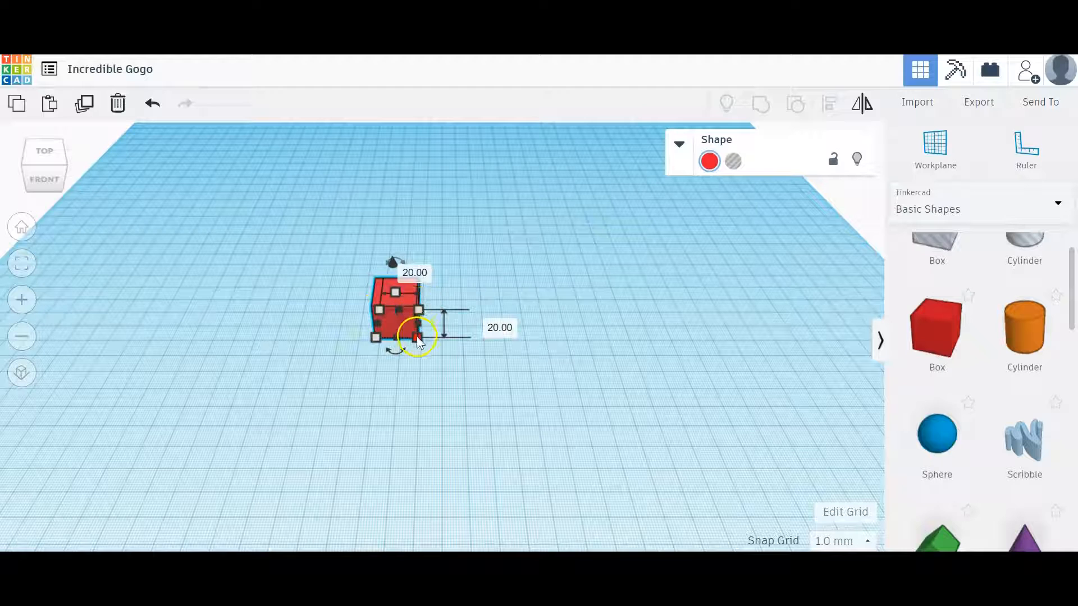
{"action": "left_click", "coordinate": [420, 311]}
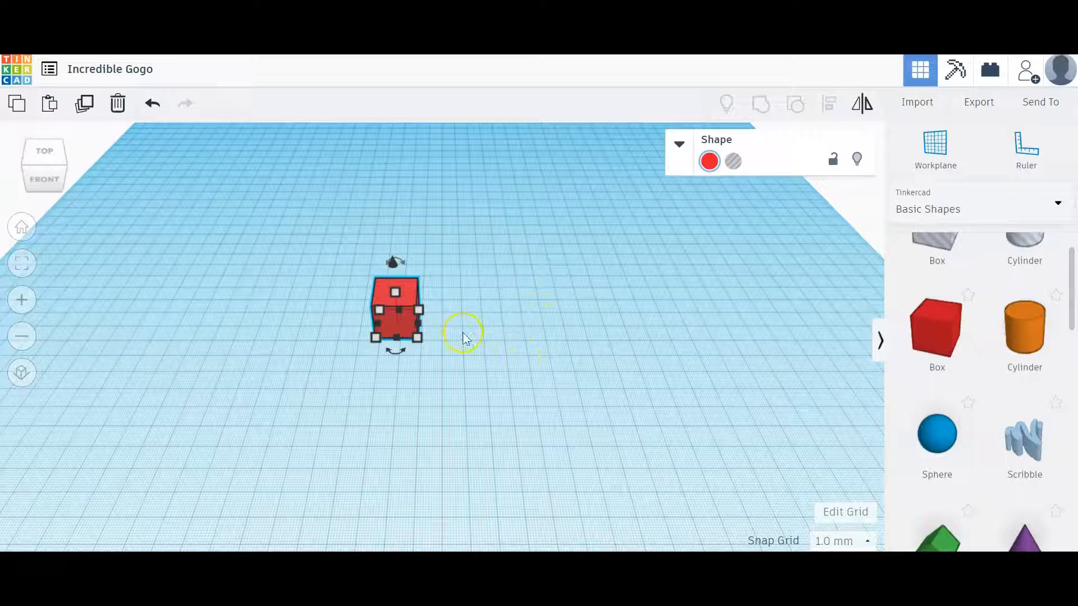
- Set the box's front-to-back depth to 40 mm and deselect it
{"action": "left_click", "coordinate": [419, 309]}
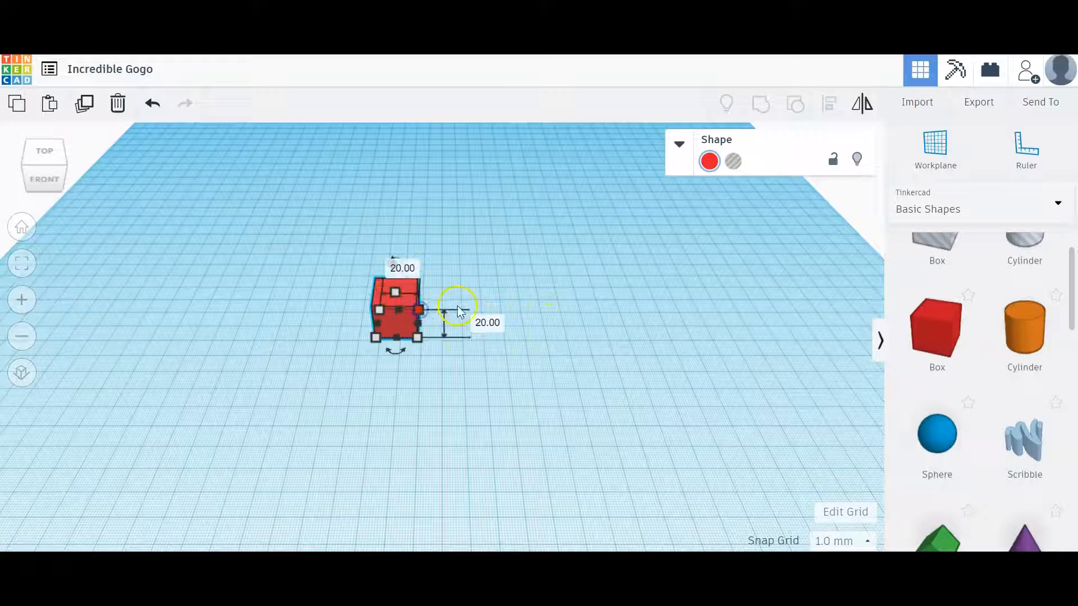
{"action": "left_click", "coordinate": [484, 324]}
{"action": "type", "text": "40"}
{"action": "key", "text": "Return"}
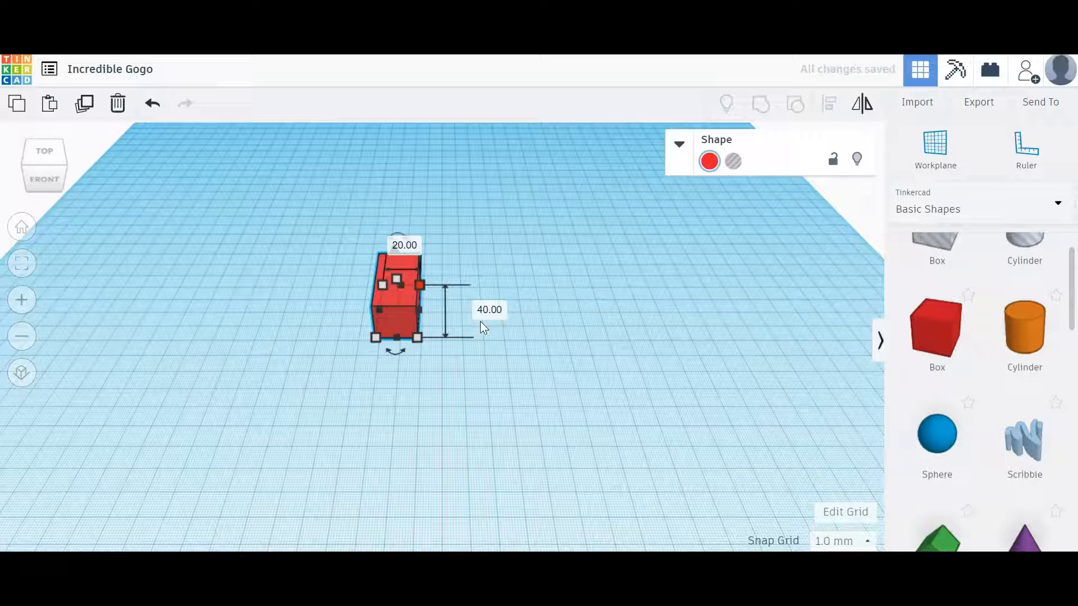
{"action": "left_click", "coordinate": [483, 398]}
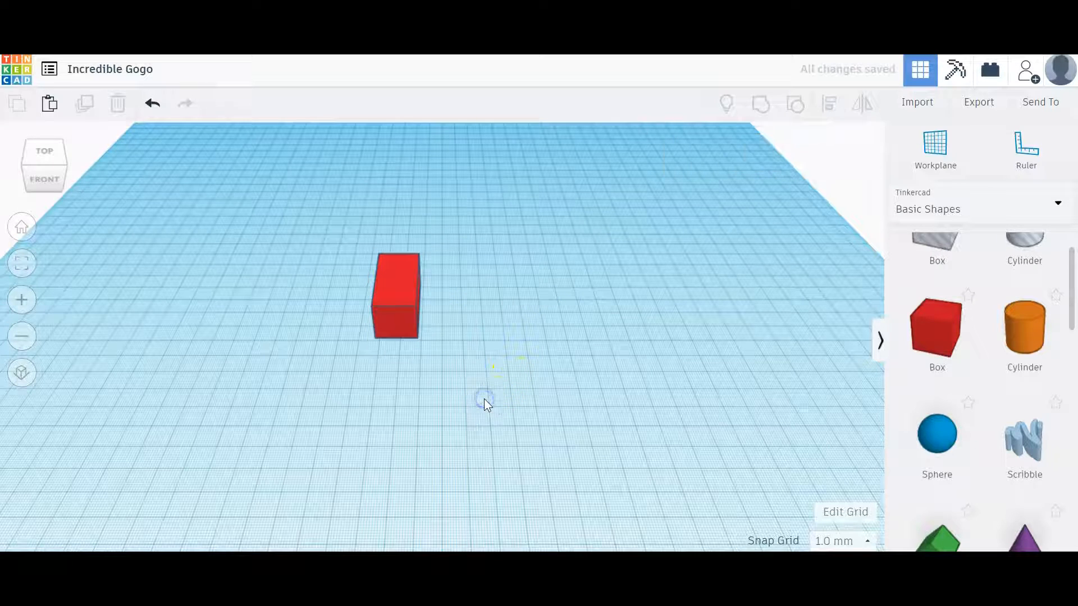
- Set the box's height to 40 mm and deselect it
{"action": "left_click", "coordinate": [393, 285]}
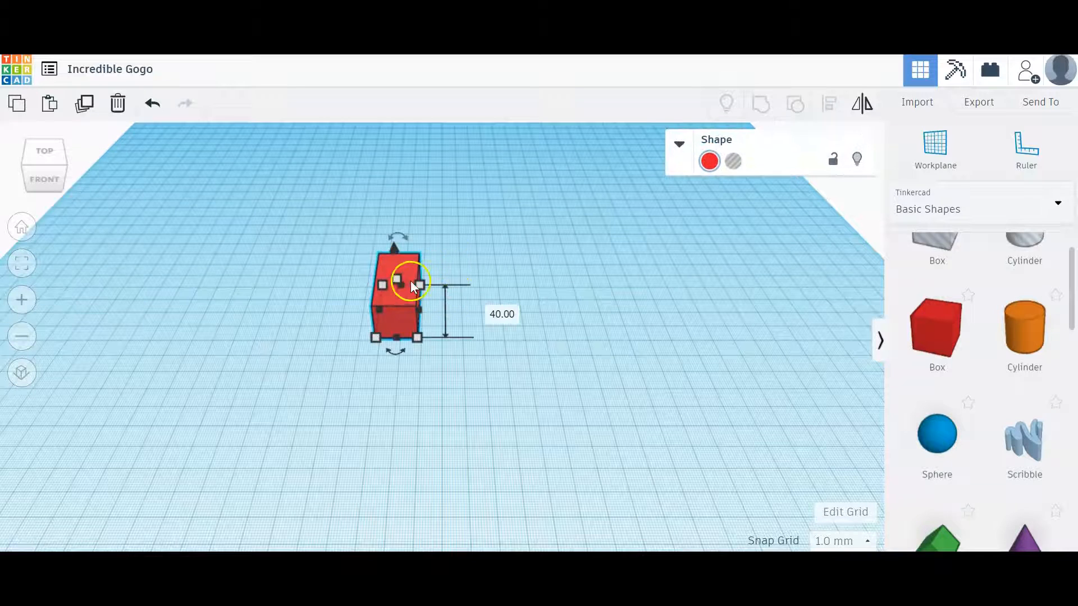
{"action": "left_click", "coordinate": [466, 293]}
{"action": "type", "text": "40"}
{"action": "key", "text": "Return"}
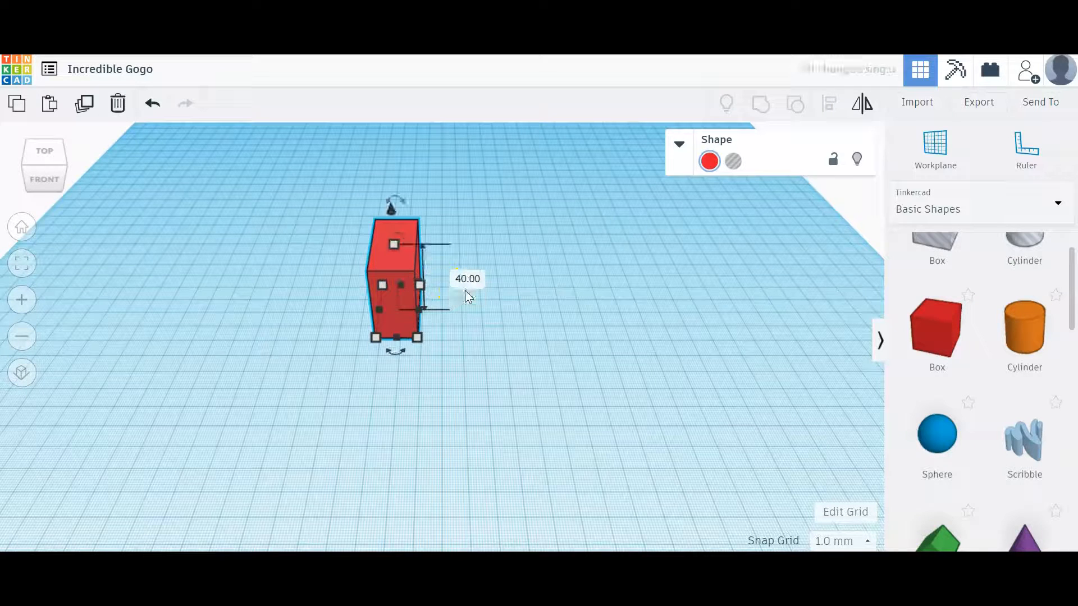
{"action": "left_click", "coordinate": [516, 348]}
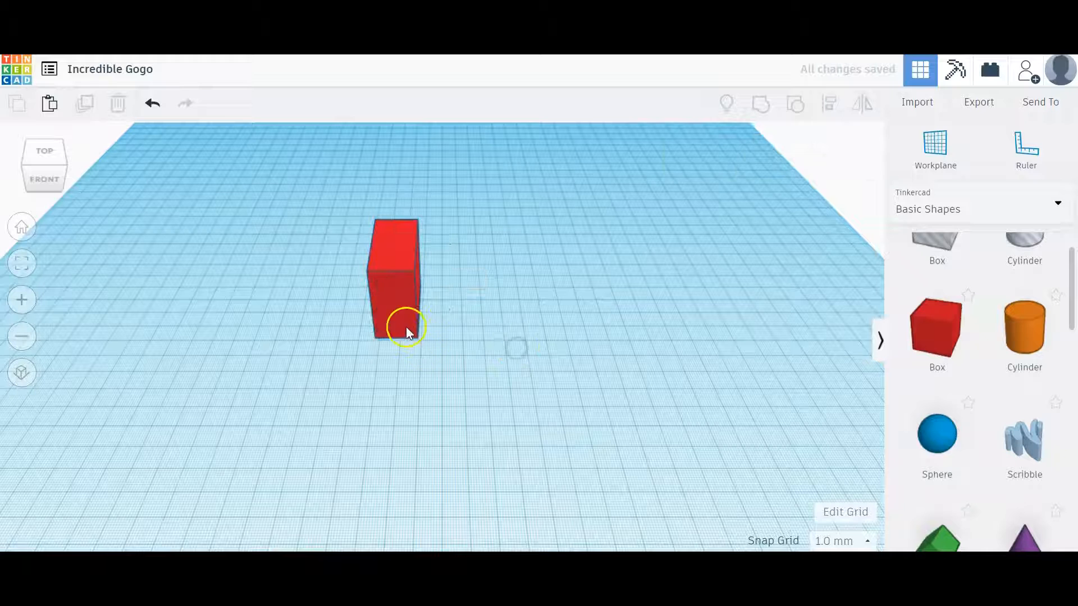
- Set the box's side-to-side width to 40 mm and deselect it
{"action": "left_click", "coordinate": [389, 314]}
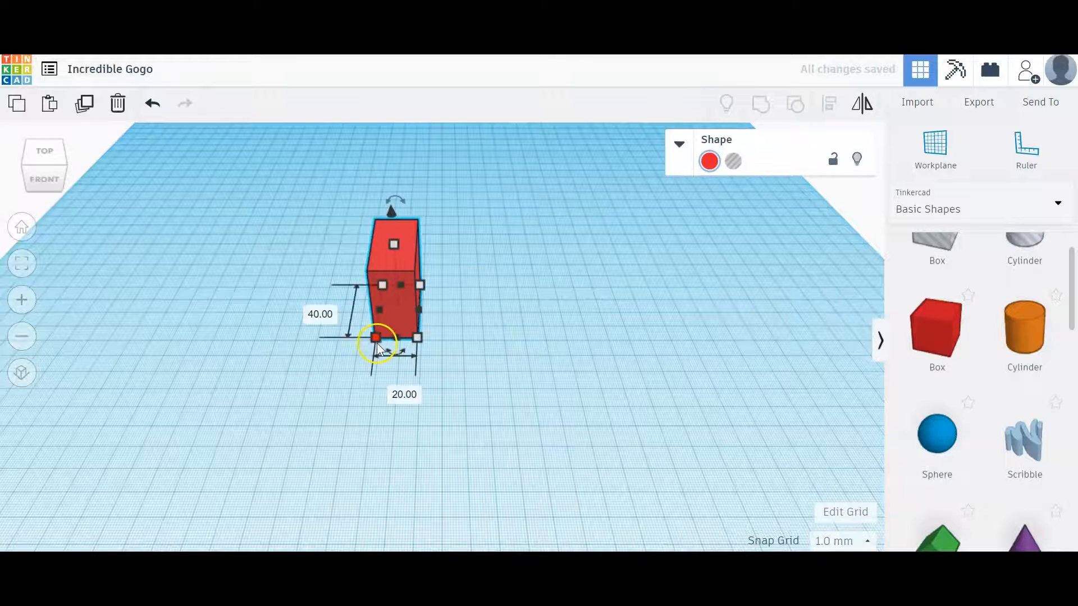
{"action": "left_click", "coordinate": [391, 392]}
{"action": "type", "text": "40"}
{"action": "key", "text": "Return"}
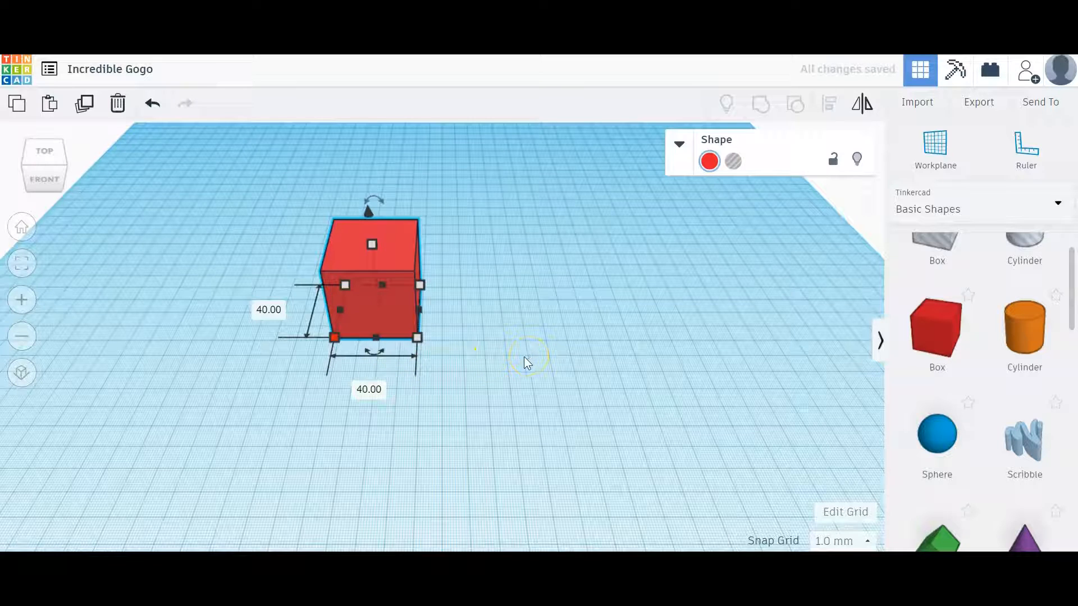
{"action": "left_click", "coordinate": [507, 355]}
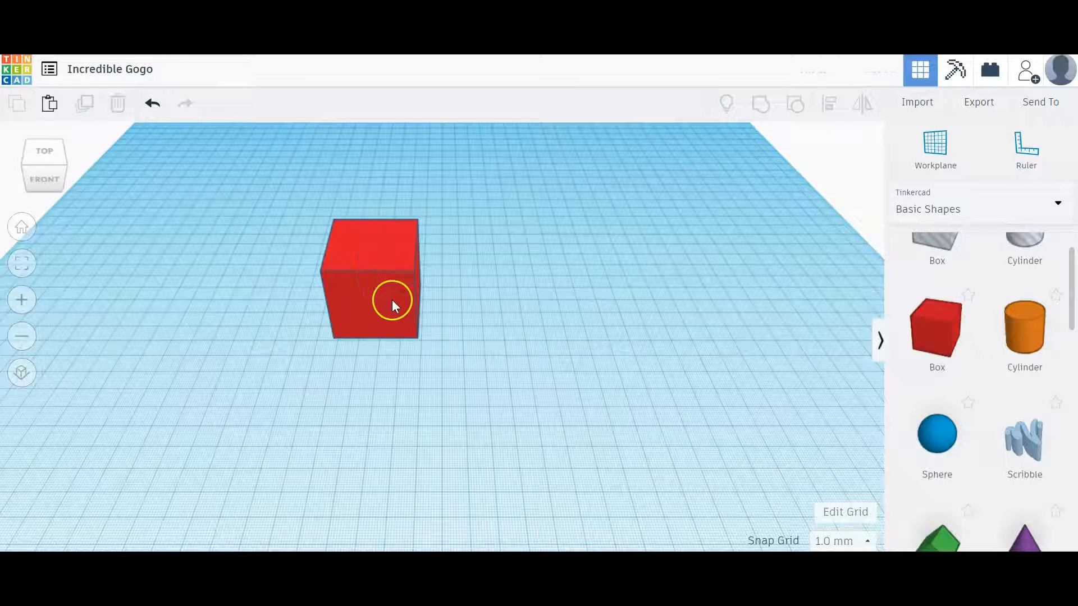
- Stretch the box sideways into a long bar and set its width to 150 mm
{"action": "left_click", "coordinate": [360, 263]}
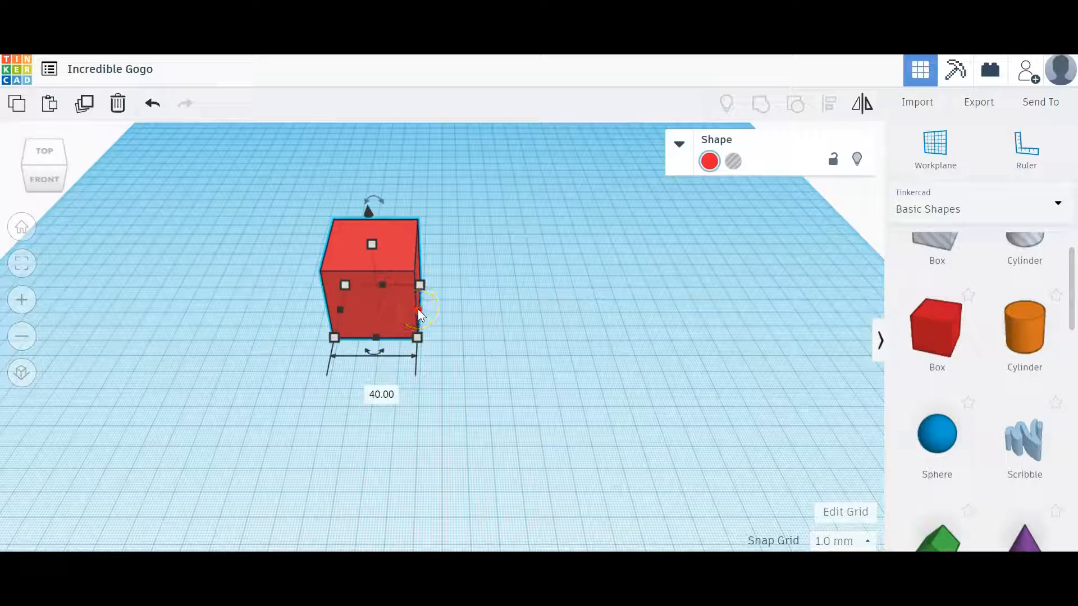
{"action": "left_click_drag", "start_coordinate": [418, 309], "coordinate": [669, 302]}
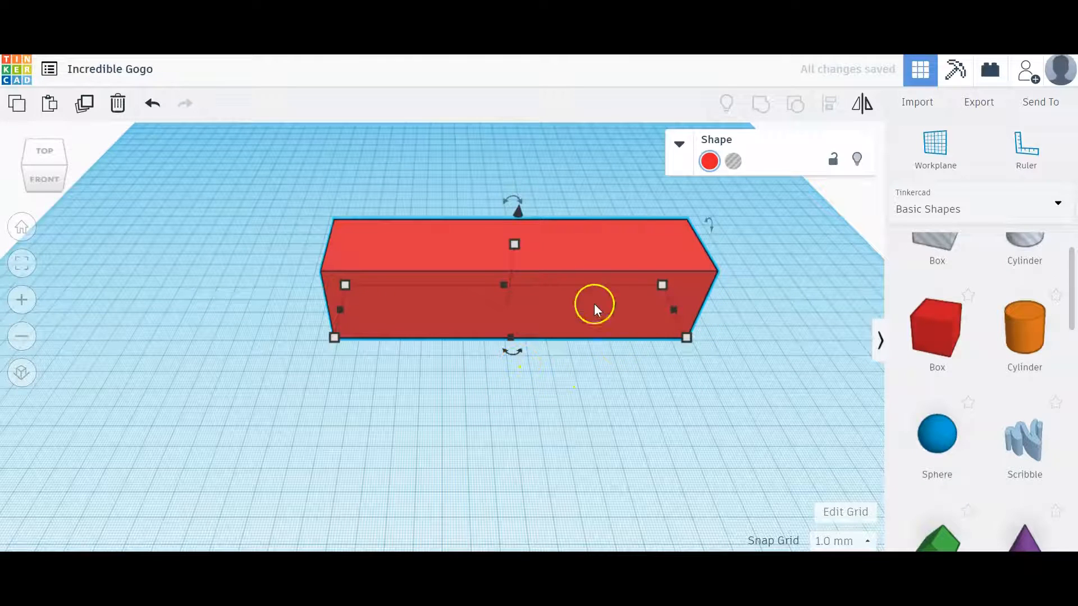
{"action": "mouse_move", "coordinate": [687, 335]}
{"action": "left_click", "coordinate": [523, 389]}
{"action": "type", "text": "150"}
{"action": "key", "text": "Return"}
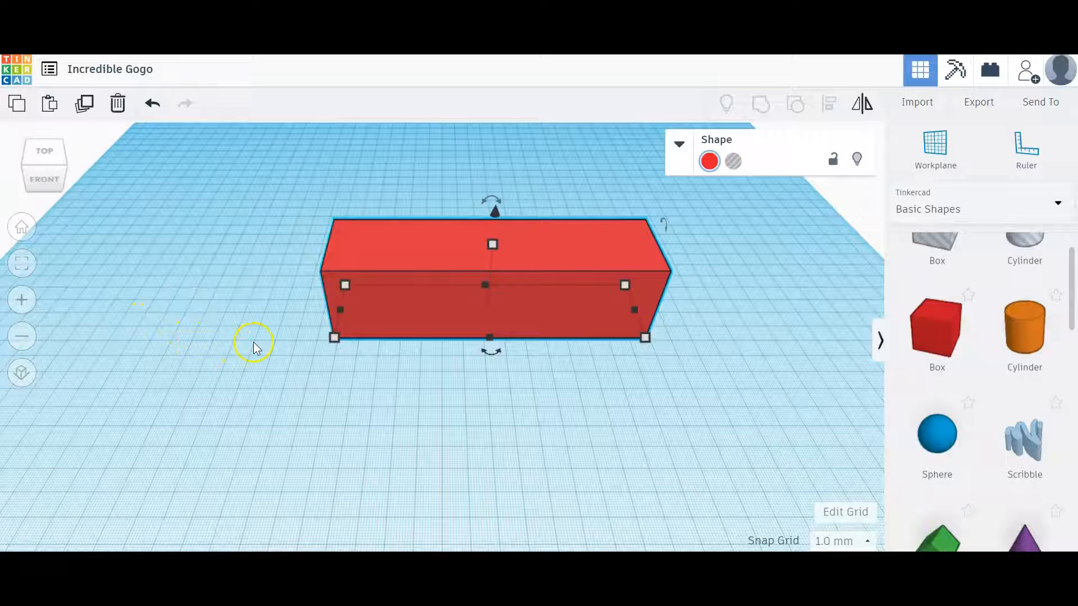
- Place a second solid red box on the workplane in front of the long bar and deselect it
{"action": "left_click", "coordinate": [332, 409]}
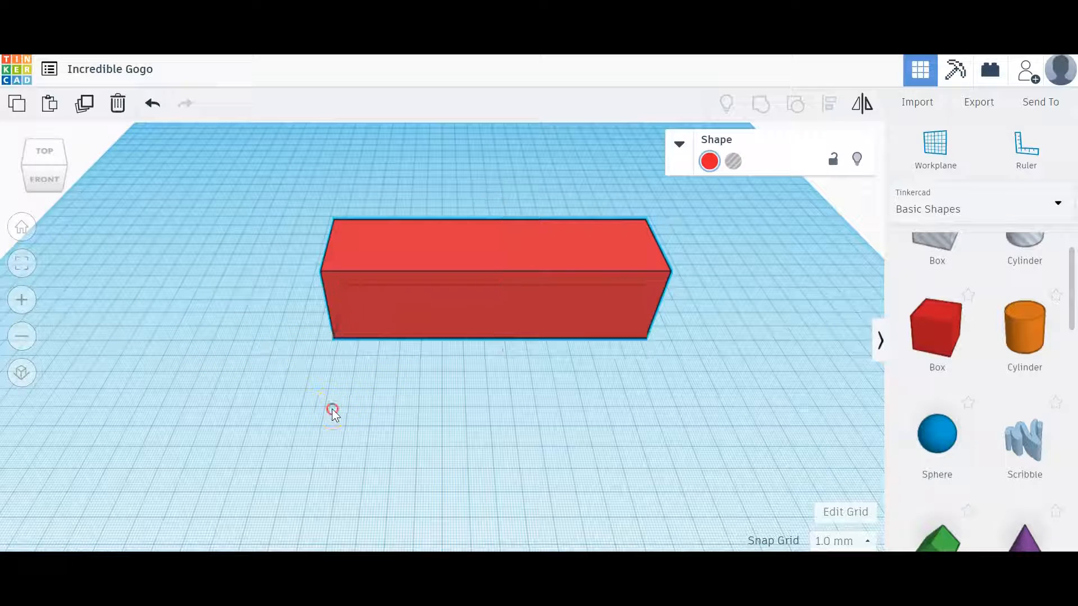
{"action": "right_click_drag", "start_coordinate": [331, 409], "coordinate": [330, 376]}
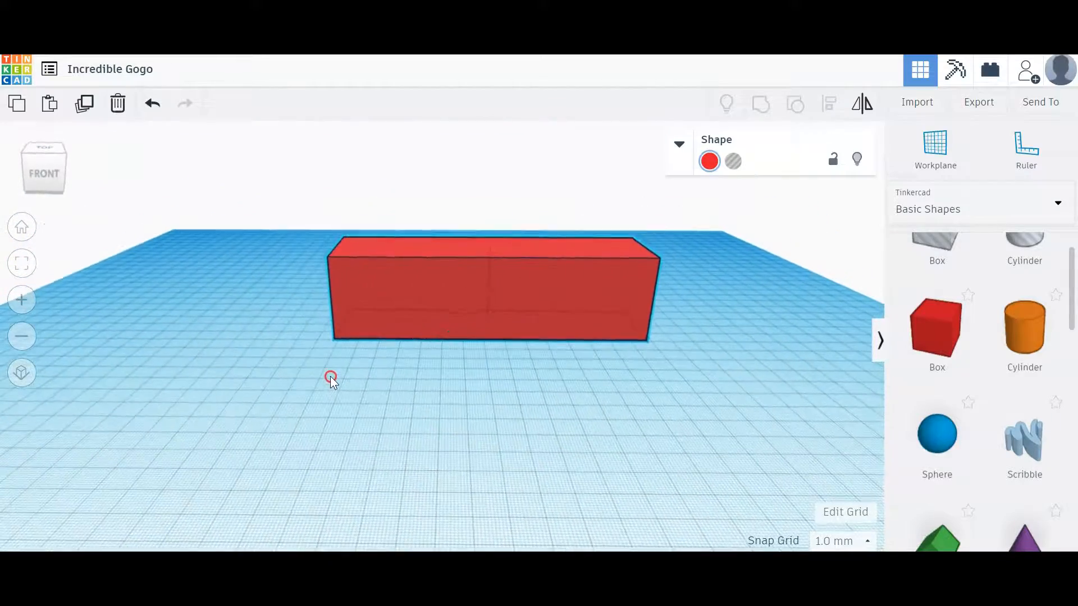
{"action": "left_click", "coordinate": [36, 154]}
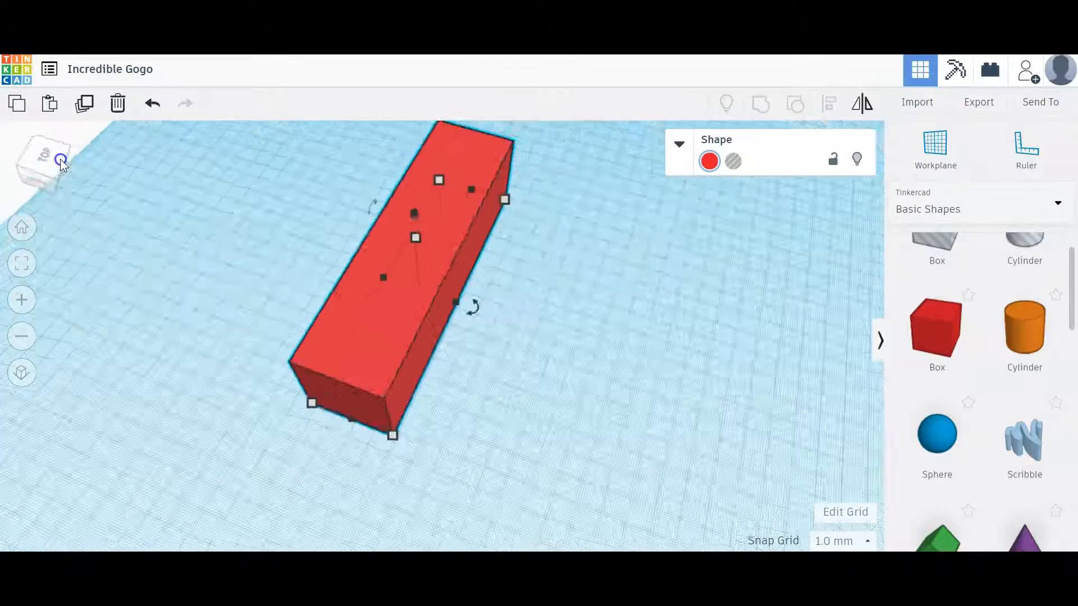
{"action": "left_click_drag", "start_coordinate": [59, 156], "coordinate": [38, 156]}
{"action": "right_click_drag", "start_coordinate": [224, 313], "coordinate": [290, 297]}
{"action": "right_click_drag", "start_coordinate": [456, 379], "coordinate": [847, 380]}
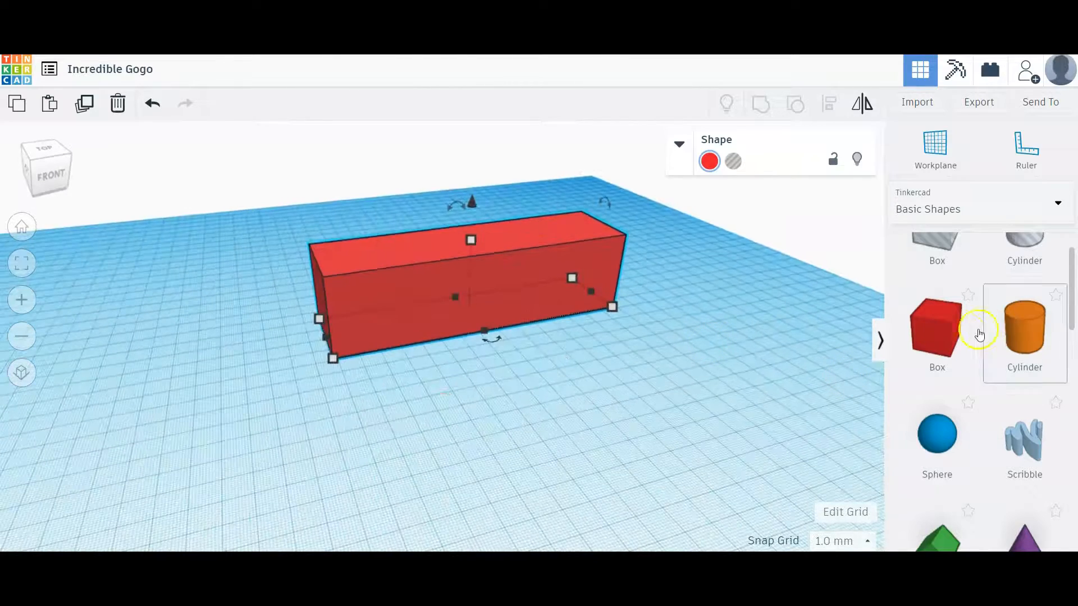
{"action": "left_click_drag", "start_coordinate": [949, 339], "coordinate": [578, 373]}
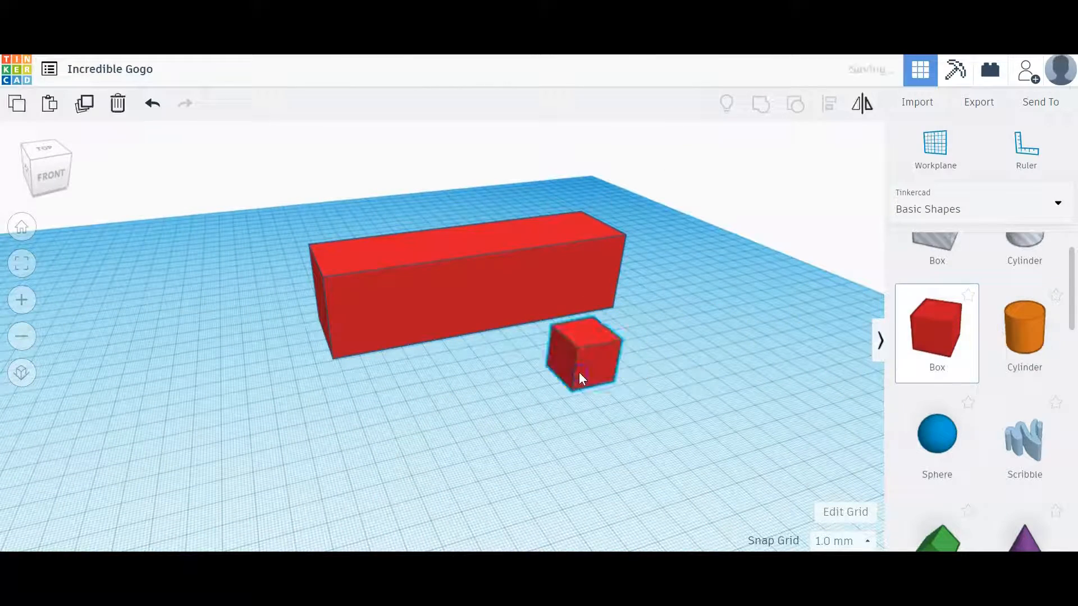
{"action": "left_click", "coordinate": [406, 407]}
- Raise the small box about 23 mm above the workplane
{"action": "right_click_drag", "start_coordinate": [437, 386], "coordinate": [562, 334]}
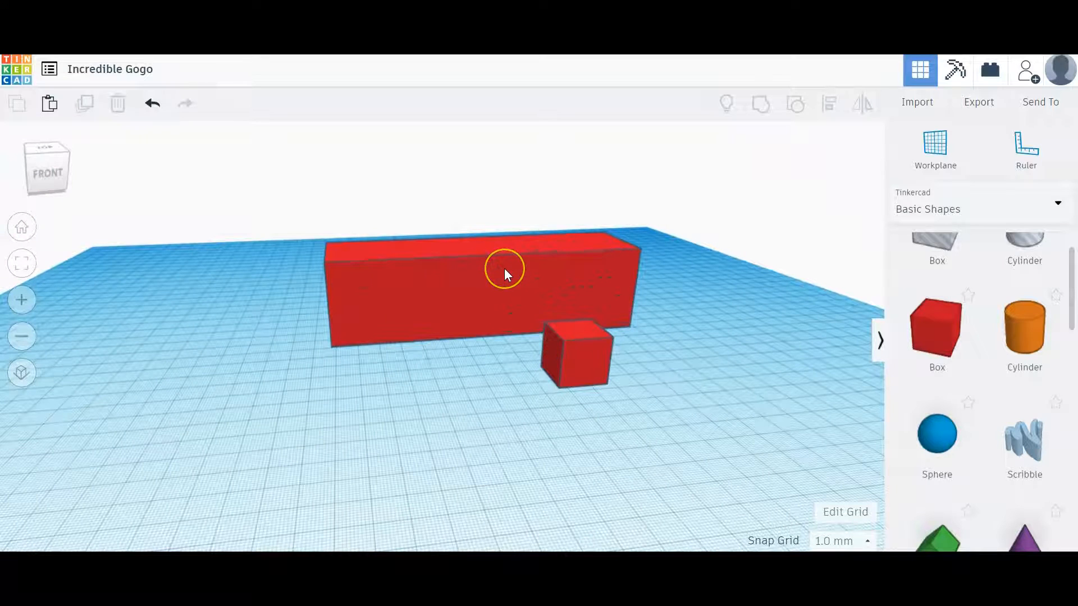
{"action": "left_click", "coordinate": [566, 333]}
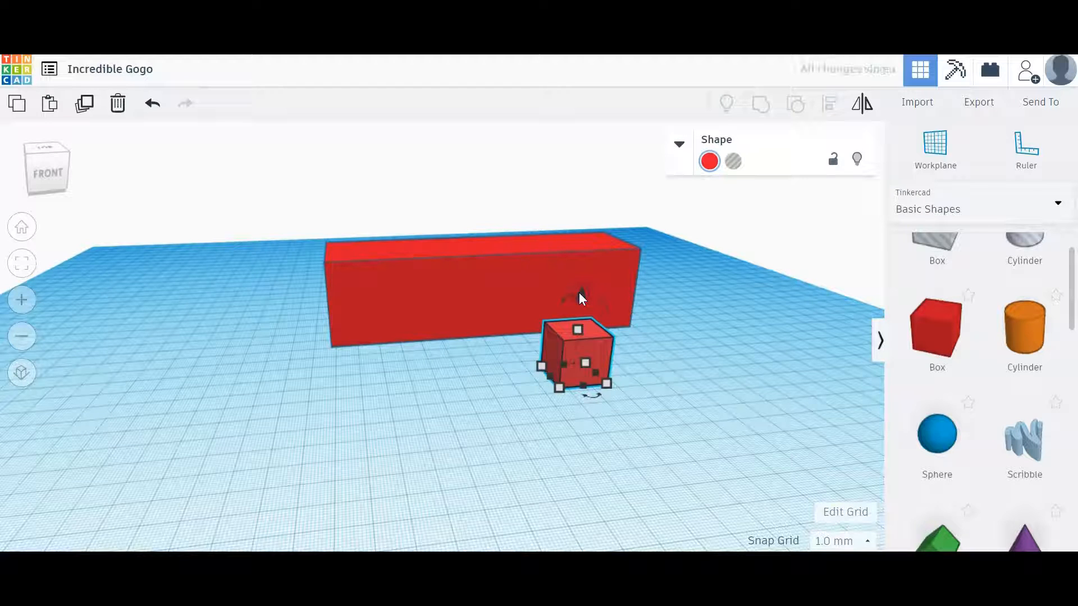
{"action": "left_click_drag", "start_coordinate": [579, 293], "coordinate": [578, 236]}
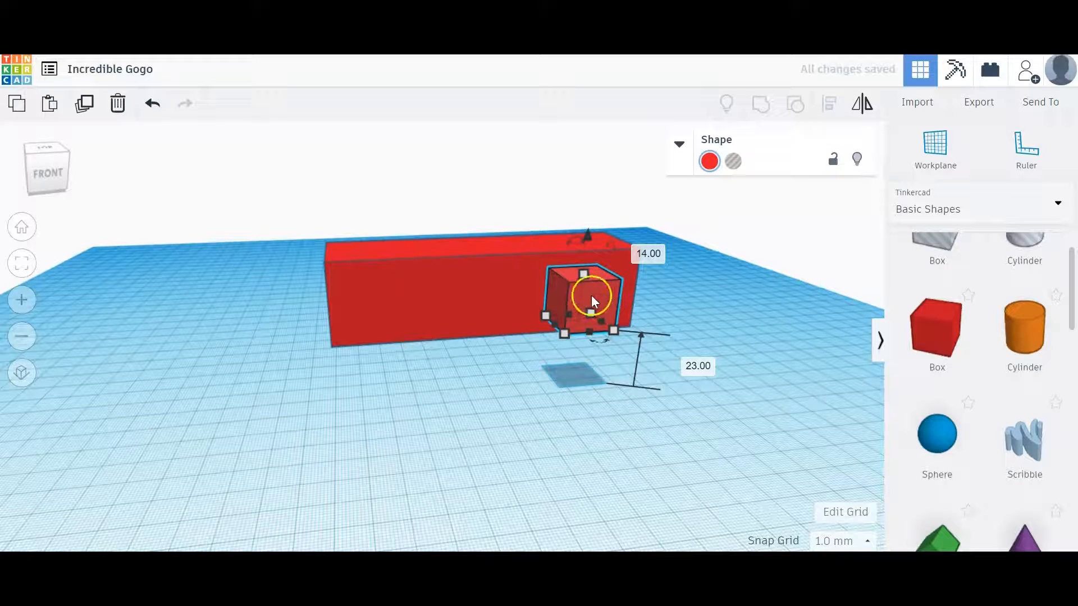
- Check the long bar's height and set the small box's elevation above the workplane to 40 mm
{"action": "left_click", "coordinate": [457, 277]}
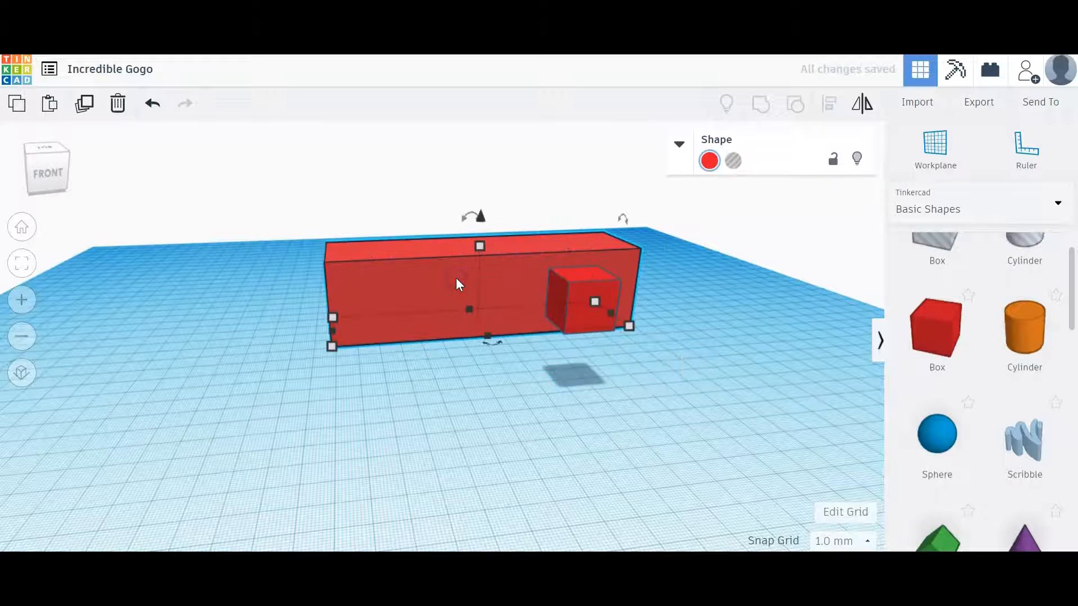
{"action": "mouse_move", "coordinate": [478, 248]}
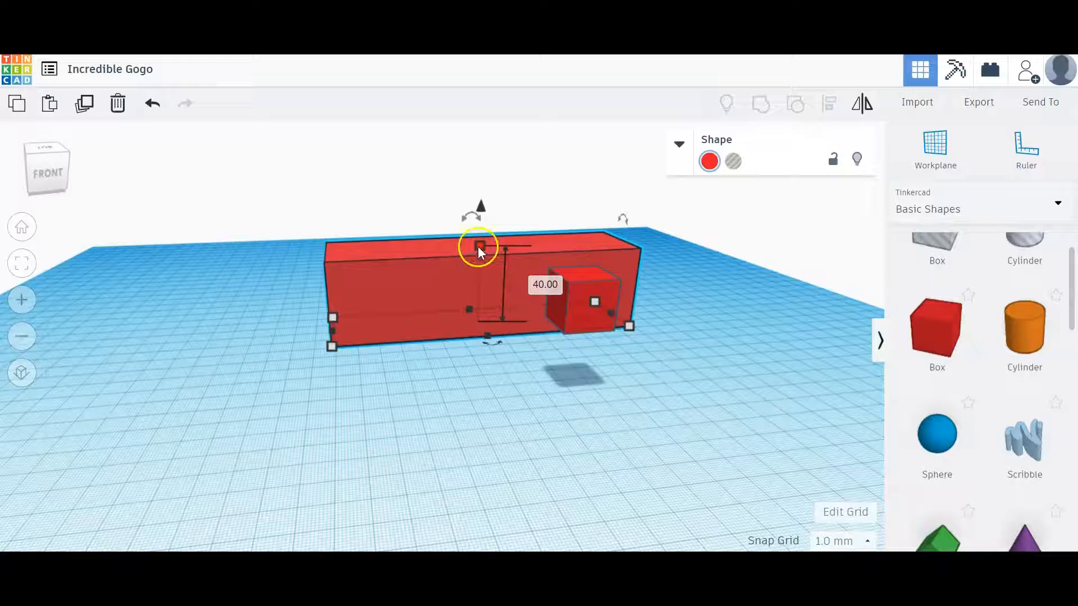
{"action": "left_click", "coordinate": [575, 283]}
{"action": "left_click_drag", "start_coordinate": [588, 220], "coordinate": [588, 207]}
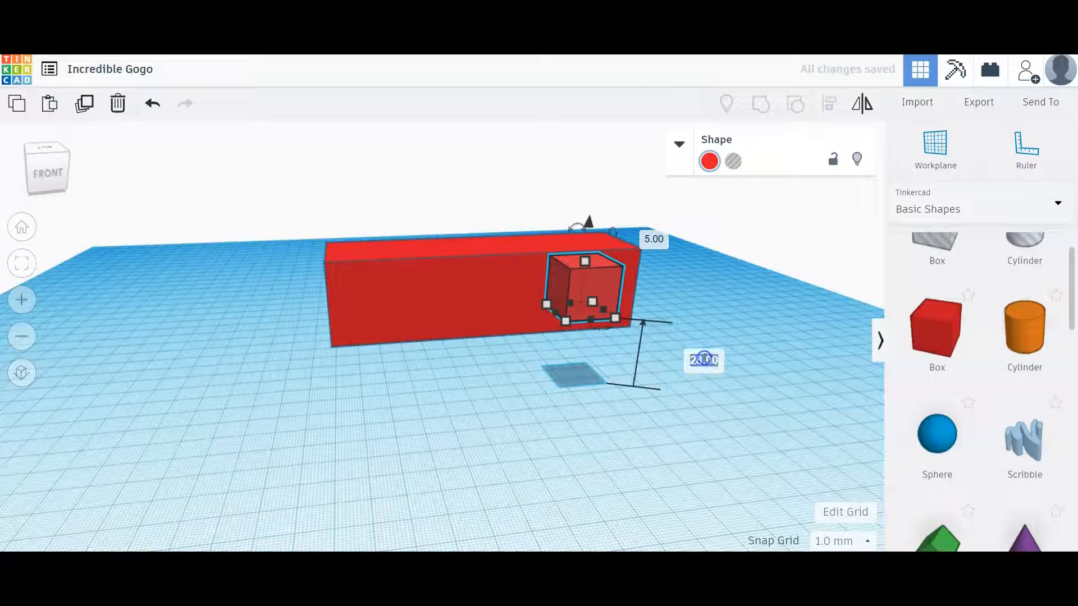
{"action": "type", "text": "40"}
{"action": "key", "text": "Return"}
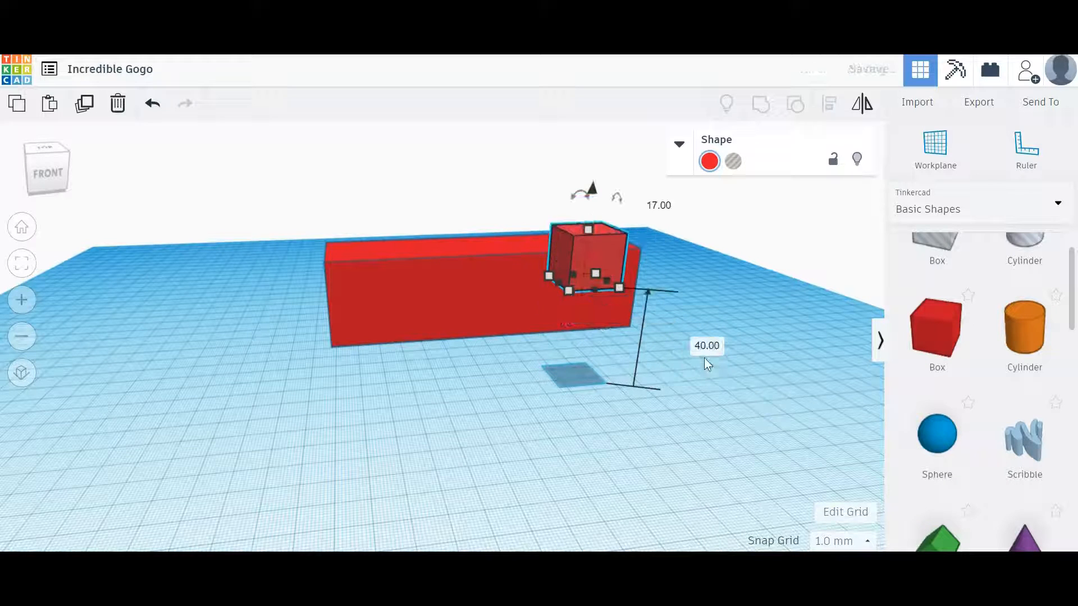
- Move the raised small box about 84 mm toward the bar's left end and about 13 mm outward, and deselect it
{"action": "left_click", "coordinate": [426, 392]}
{"action": "right_click_drag", "start_coordinate": [426, 392], "coordinate": [683, 382]}
{"action": "left_click", "coordinate": [519, 222]}
{"action": "left_click_drag", "start_coordinate": [517, 220], "coordinate": [539, 240]}
{"action": "mouse_move", "coordinate": [539, 237]}
{"action": "left_mouse_down"}
{"action": "mouse_move", "coordinate": [513, 241]}
{"action": "mouse_move", "coordinate": [548, 254]}
{"action": "left_mouse_up"}
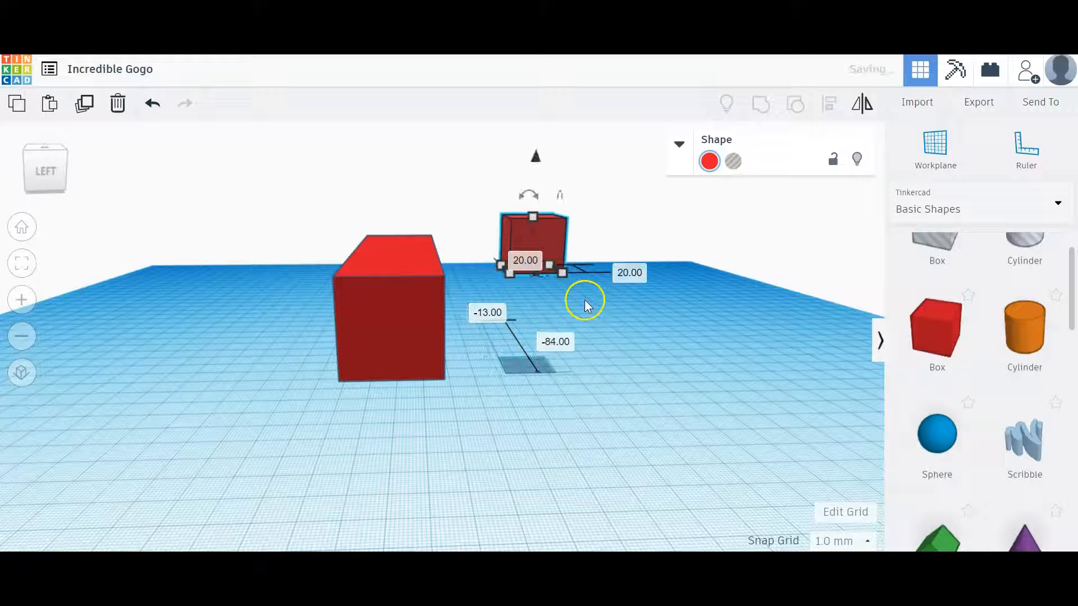
{"action": "left_click", "coordinate": [610, 354]}
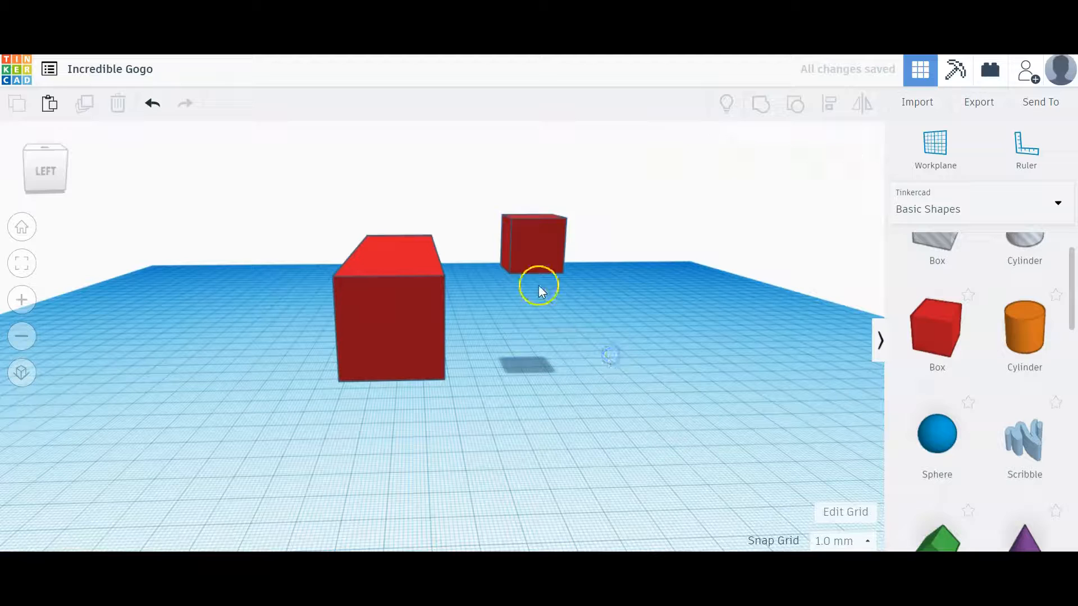
- Nudge the small box sideways until it sits on top of the bar, flush with the bar's long front edge
{"action": "left_click", "coordinate": [530, 241]}
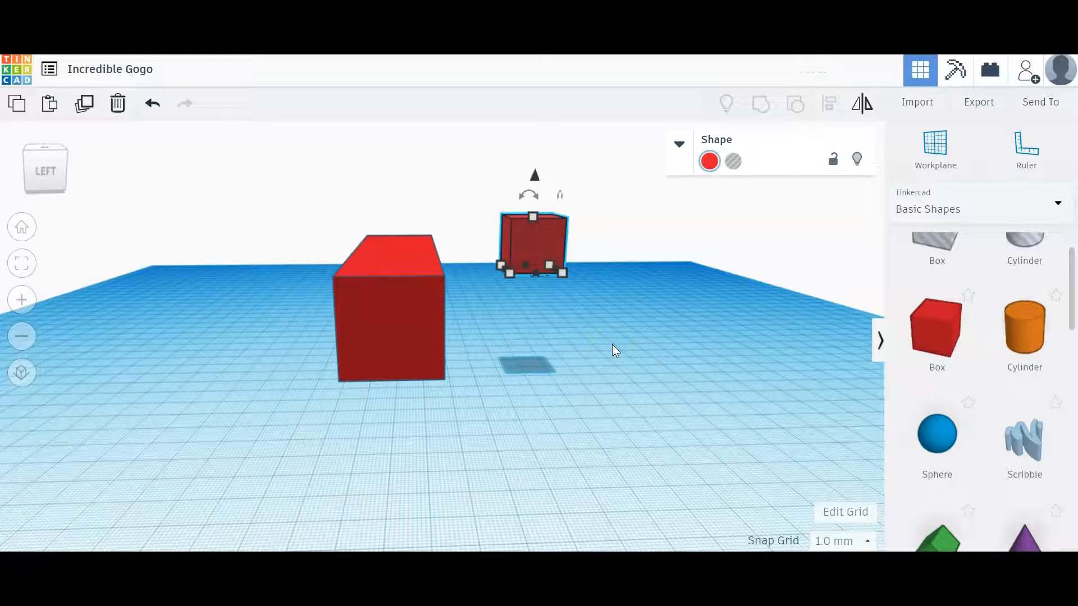
{"action": "key", "text": "Left"}
{"action": "key", "text": "Left"}
{"action": "key", "text": "Left"}
{"action": "key", "text": "Left"}
{"action": "key", "text": "Left"}
{"action": "key", "text": "Left"}
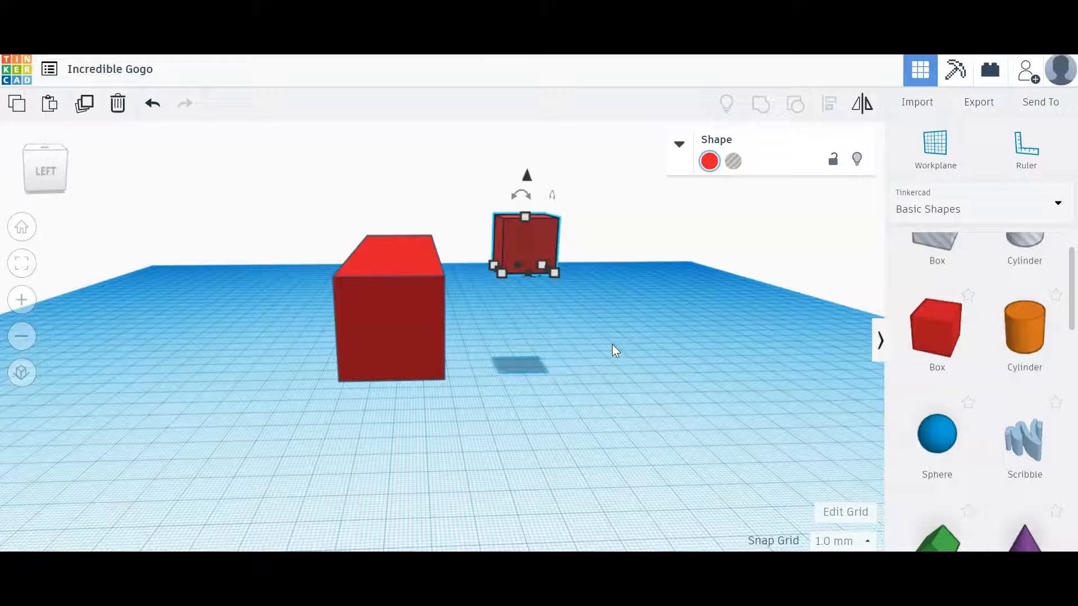
{"action": "key", "text": "Left"}
{"action": "key", "text": "Left"}
{"action": "key", "text": "Left"}
{"action": "key", "text": "Left"}
{"action": "key", "text": "Left"}
{"action": "key", "text": "Left"}
{"action": "key", "text": "Left"}
{"action": "key", "text": "Left"}
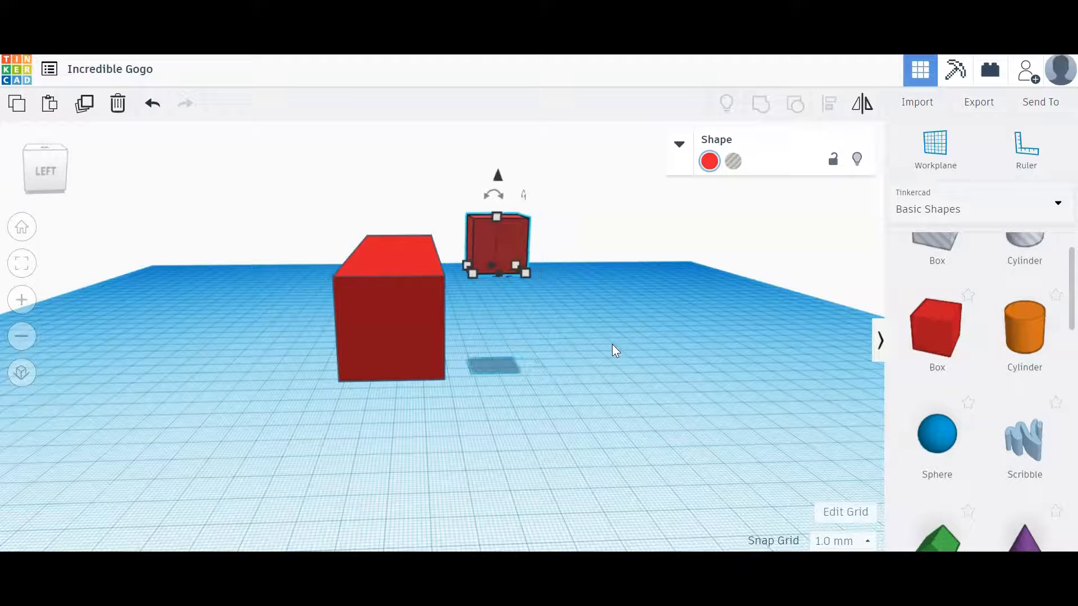
{"action": "key", "text": "Left"}
{"action": "key", "text": "Left"}
{"action": "key", "text": "Left"}
{"action": "key", "text": "Left"}
{"action": "key", "text": "Left"}
{"action": "key", "text": "Left"}
{"action": "key", "text": "Left"}
{"action": "key", "text": "Left"}
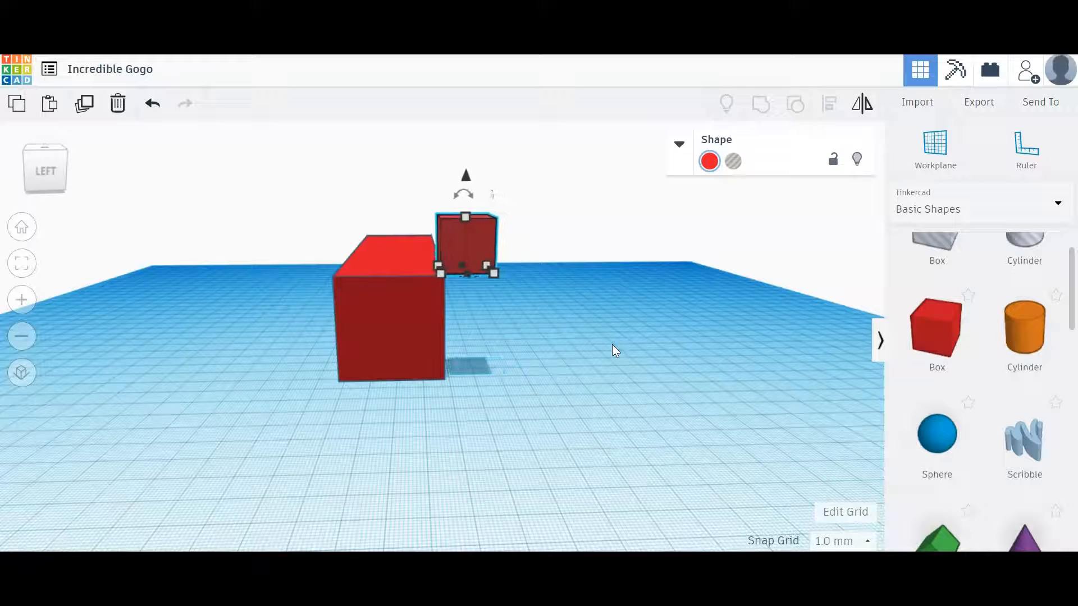
{"action": "key", "text": "Left"}
{"action": "key", "text": "Left"}
{"action": "key", "text": "Left"}
{"action": "key", "text": "Left"}
{"action": "key", "text": "Left"}
{"action": "key", "text": "Left"}
{"action": "key", "text": "Left"}
{"action": "key", "text": "Left"}
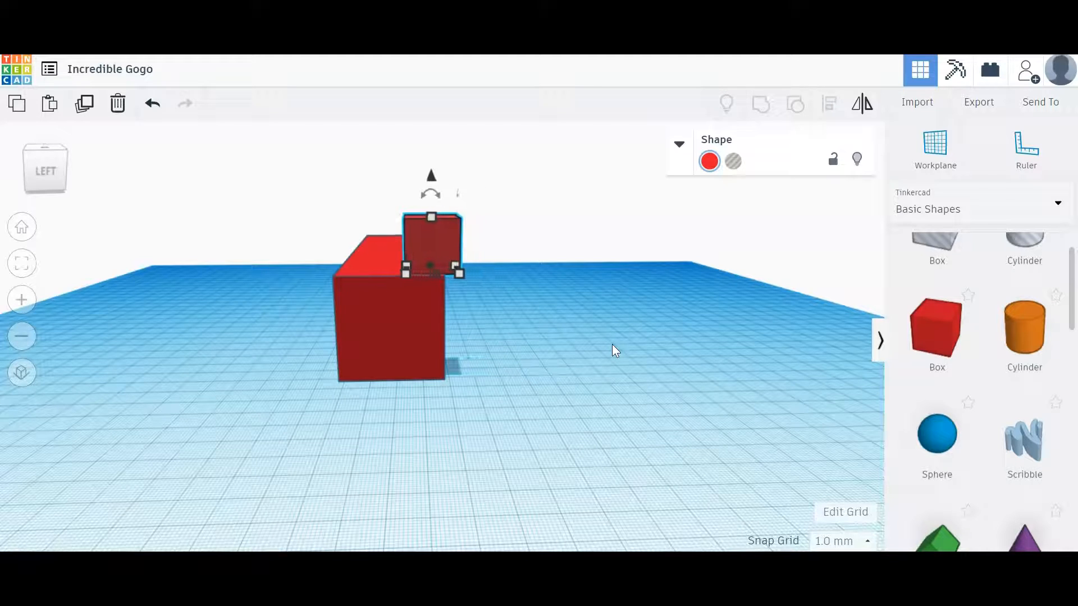
{"action": "key", "text": "Left"}
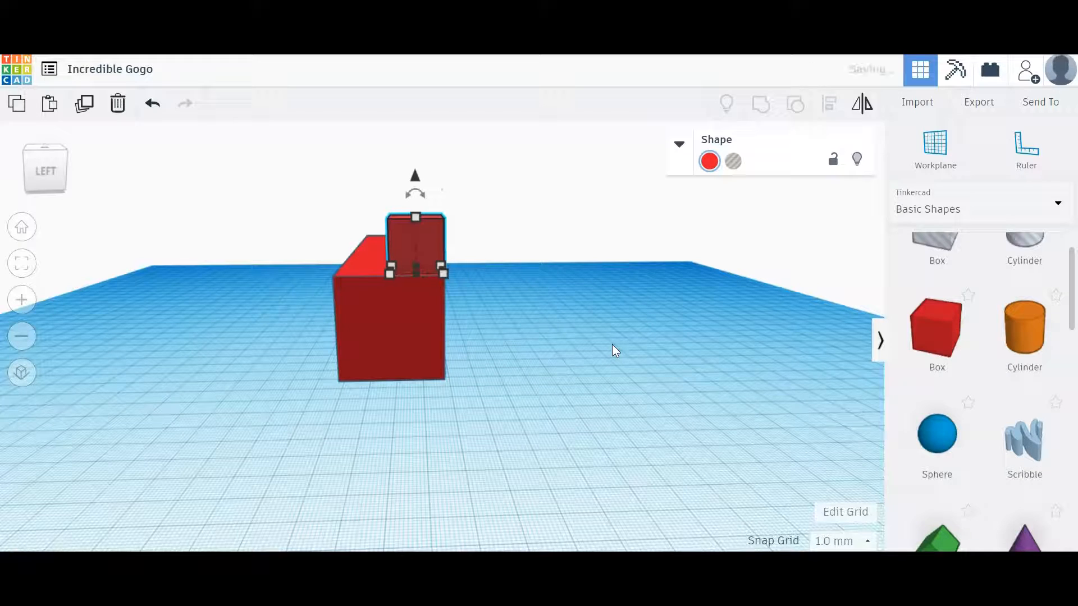
{"action": "left_click", "coordinate": [556, 354]}
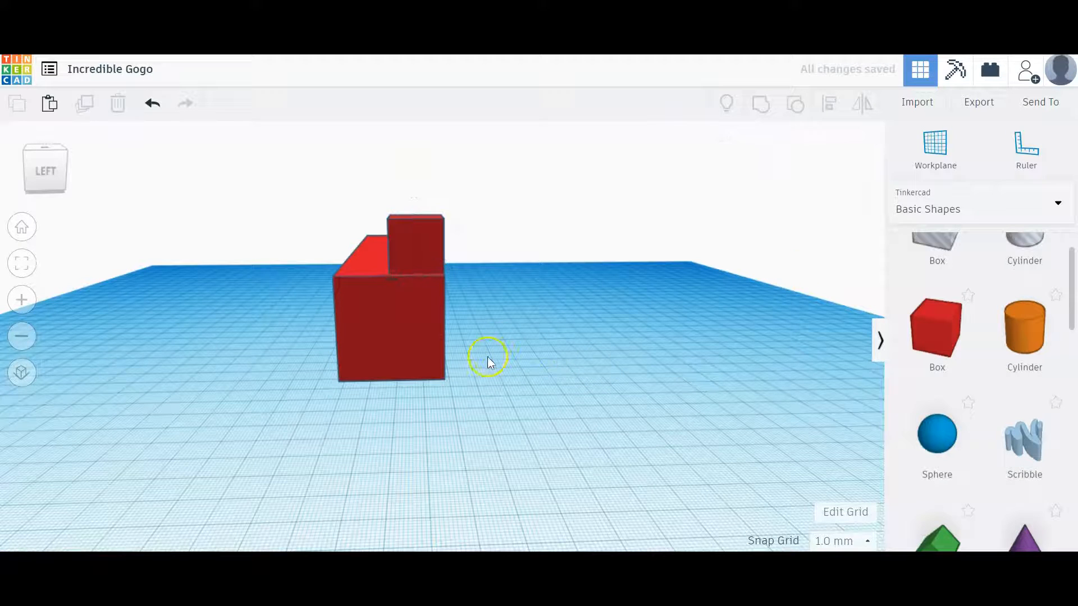
- Nudge the small box along the top of the bar to the bar's left end and inspect its placement
{"action": "right_click_drag", "start_coordinate": [486, 365], "coordinate": [213, 369]}
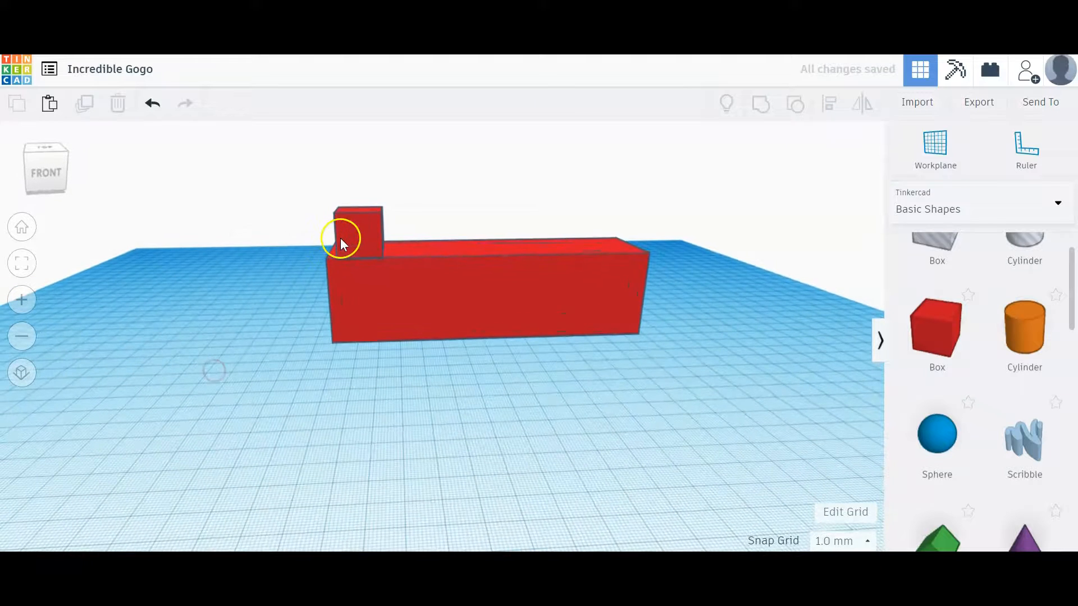
{"action": "left_click", "coordinate": [347, 238]}
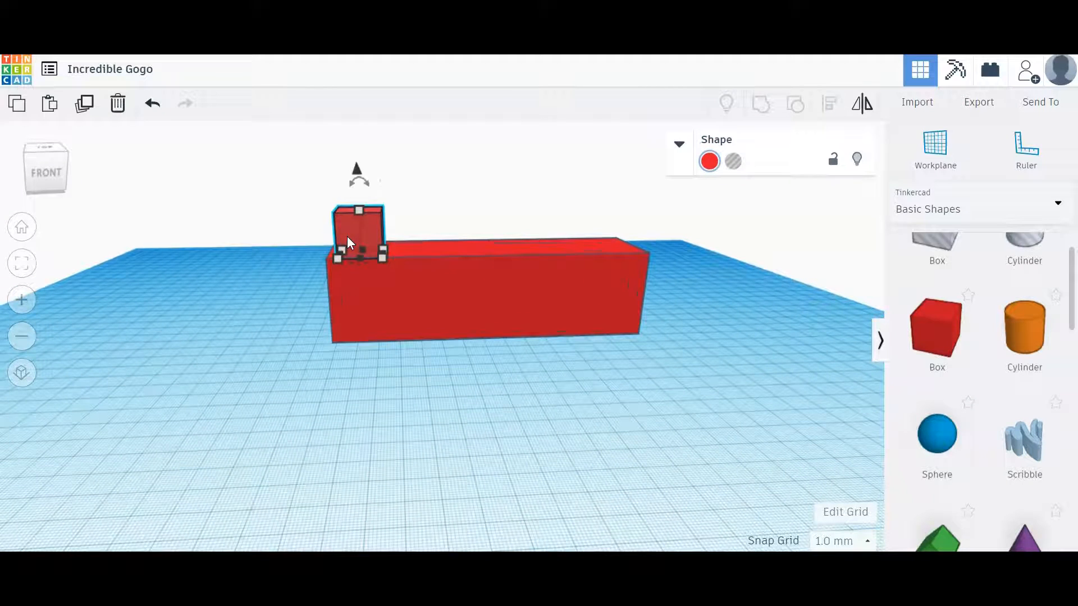
{"action": "left_click", "coordinate": [252, 341]}
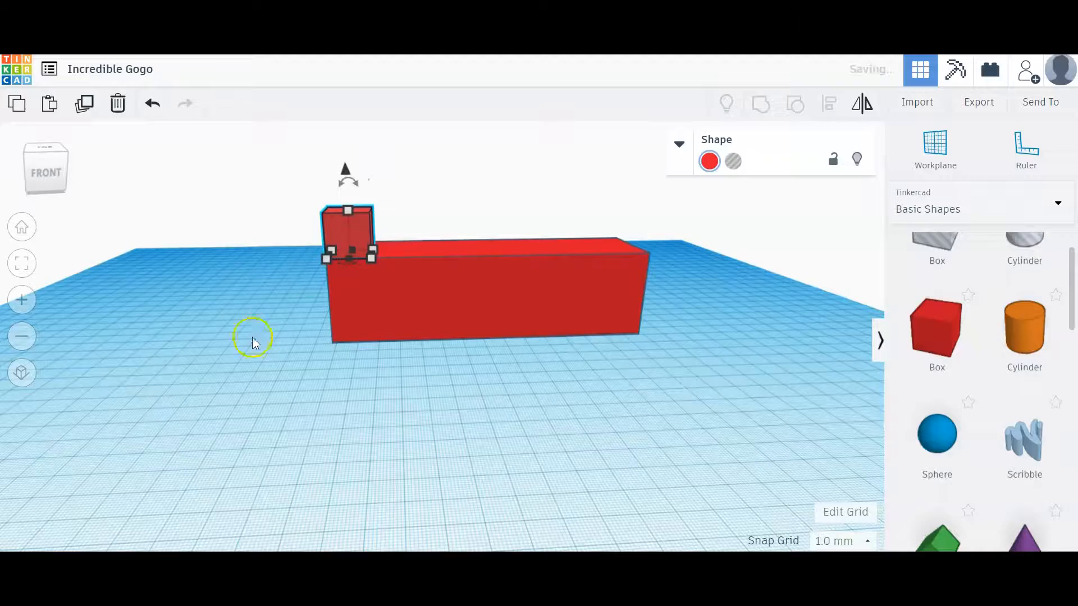
{"action": "right_click_drag", "start_coordinate": [354, 359], "coordinate": [352, 446]}
{"action": "right_click_drag", "start_coordinate": [334, 375], "coordinate": [345, 278]}
{"action": "right_click_drag", "start_coordinate": [416, 298], "coordinate": [465, 328]}
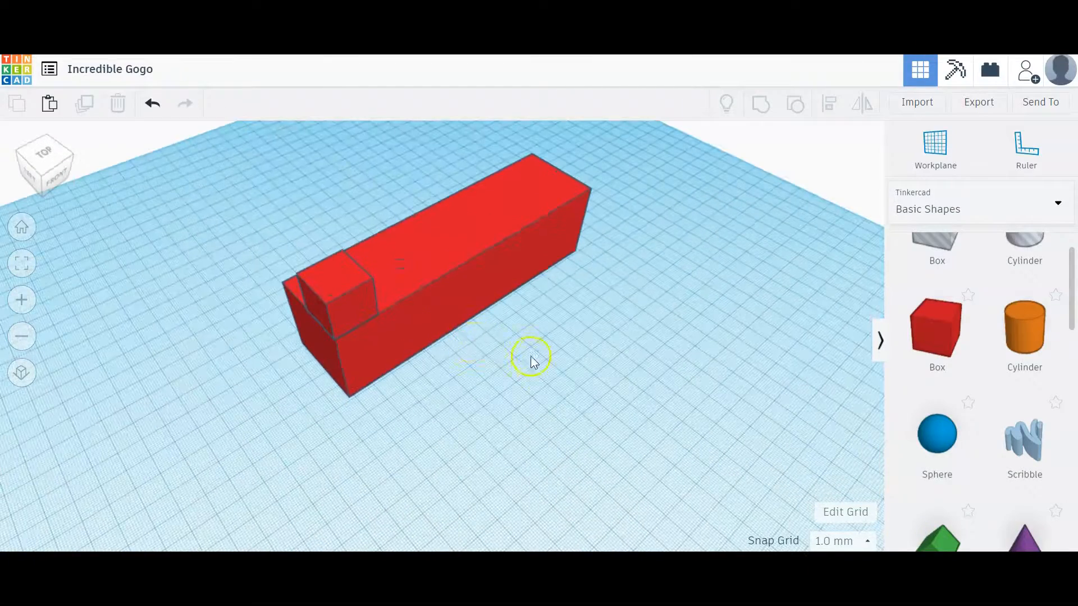
{"action": "right_click_drag", "start_coordinate": [522, 376], "coordinate": [519, 353]}
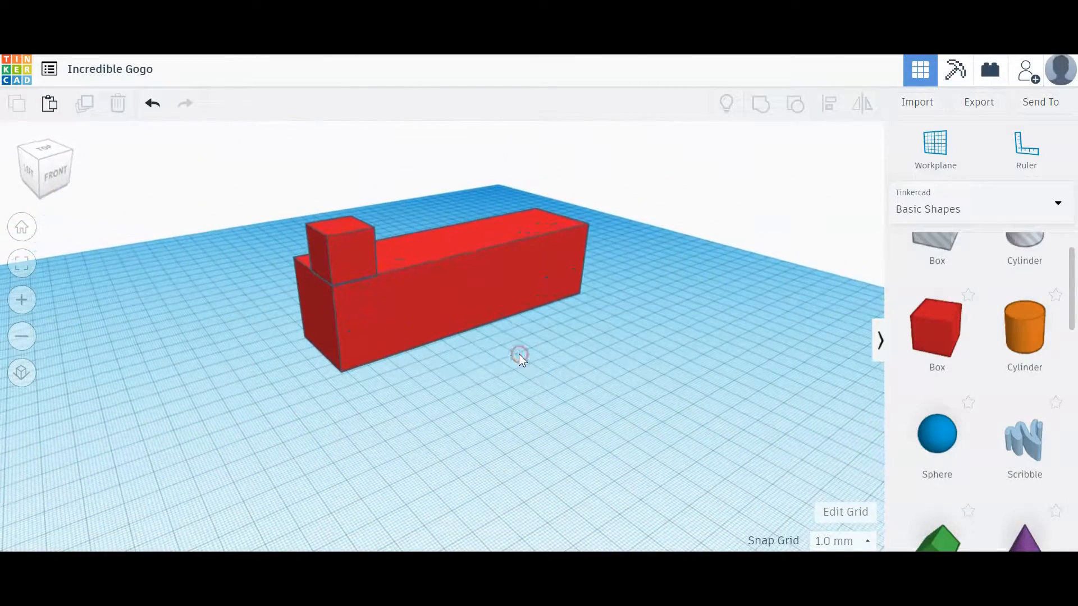
- Rotate the small box 45° about its vertical axis and deselect it
{"action": "left_click", "coordinate": [346, 247]}
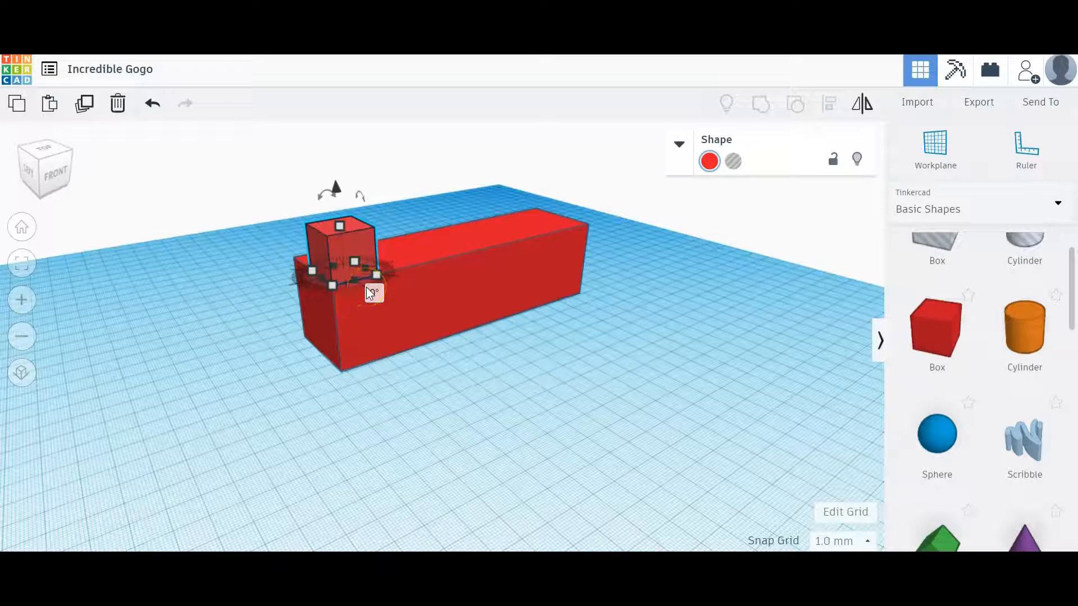
{"action": "right_click_drag", "start_coordinate": [389, 368], "coordinate": [399, 418]}
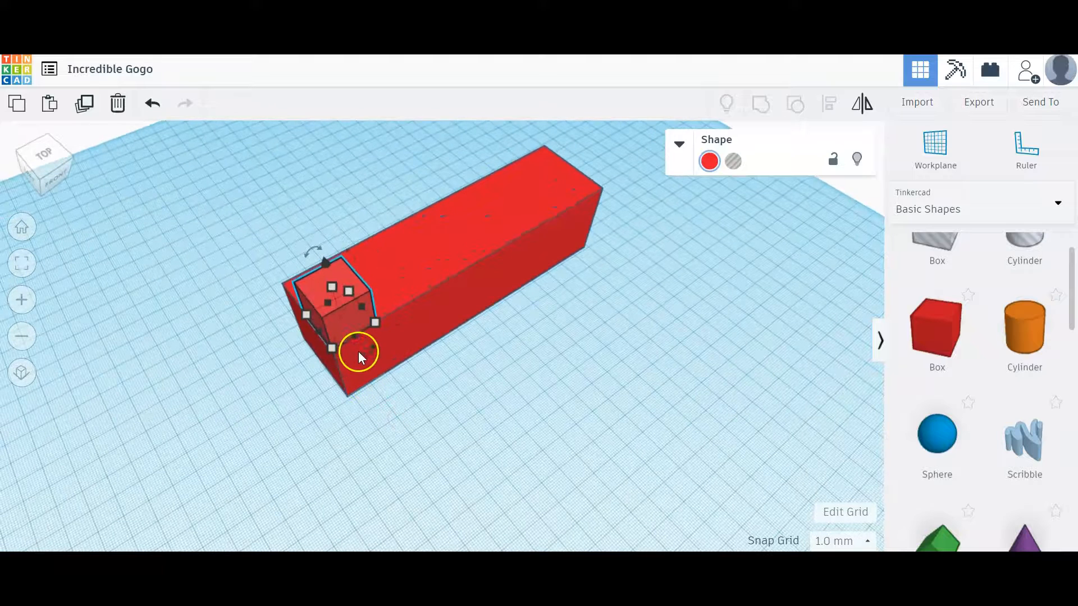
{"action": "left_click_drag", "start_coordinate": [358, 352], "coordinate": [363, 353]}
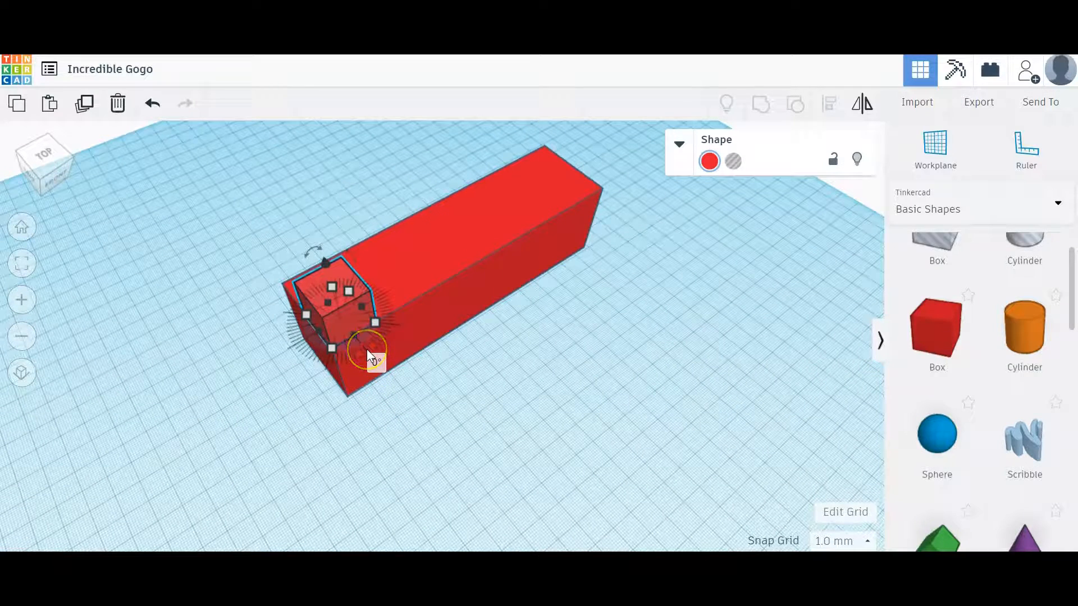
{"action": "mouse_move", "coordinate": [366, 349]}
{"action": "left_mouse_down"}
{"action": "mouse_move", "coordinate": [402, 308]}
{"action": "mouse_move", "coordinate": [369, 346]}
{"action": "left_mouse_up"}
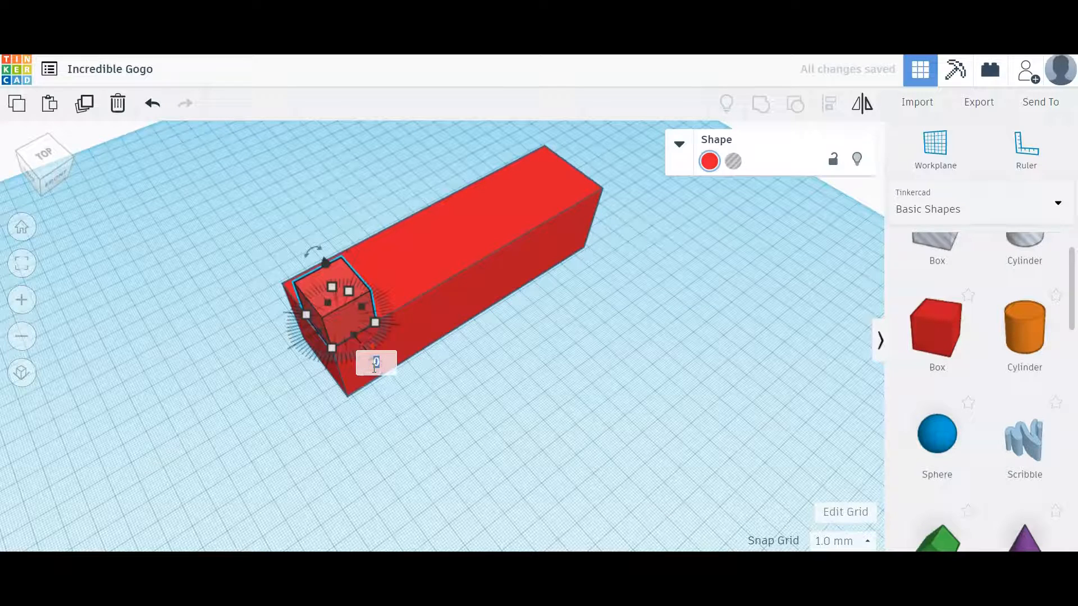
{"action": "key", "text": "Return"}
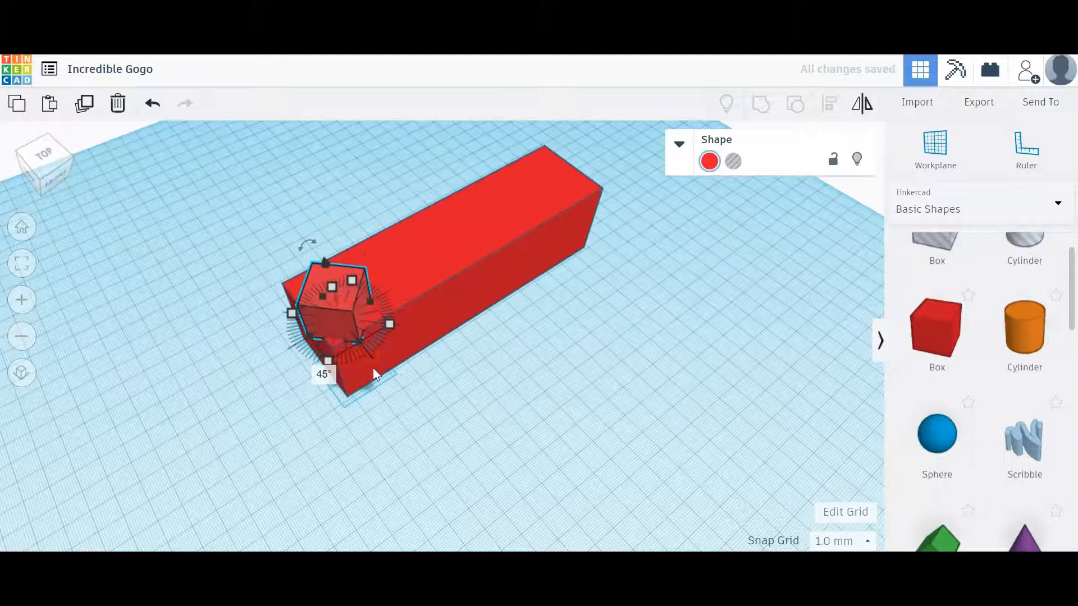
{"action": "left_click", "coordinate": [430, 386]}
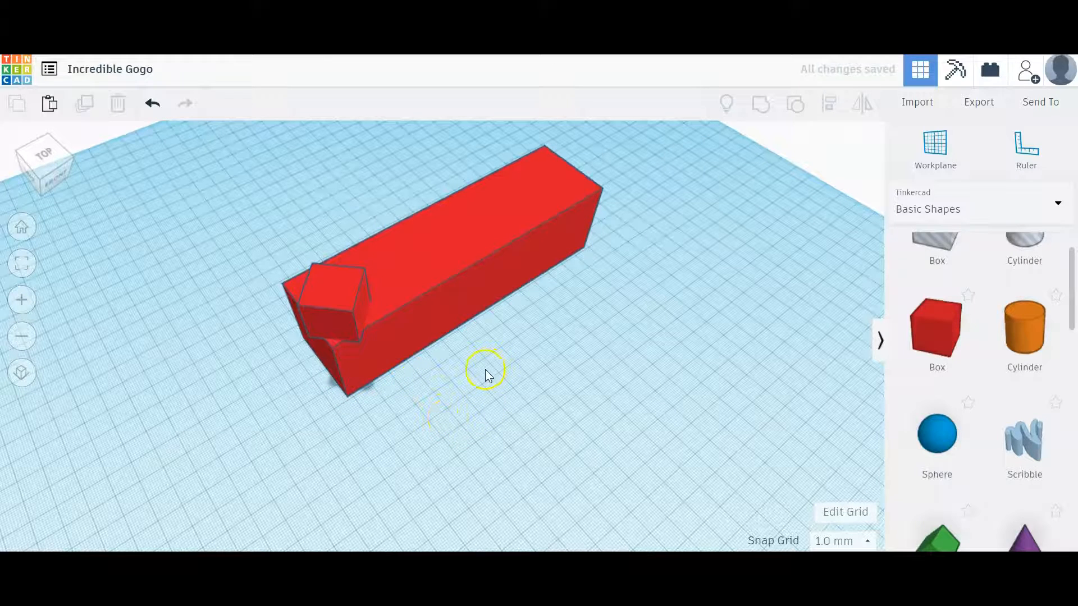
{"action": "left_click", "coordinate": [345, 305]}
{"action": "right_click_drag", "start_coordinate": [424, 433], "coordinate": [383, 390]}
{"action": "left_click", "coordinate": [349, 214]}
{"action": "mouse_move", "coordinate": [324, 183]}
{"action": "left_mouse_down"}
{"action": "mouse_move", "coordinate": [297, 205]}
{"action": "mouse_move", "coordinate": [315, 180]}
{"action": "left_mouse_up"}
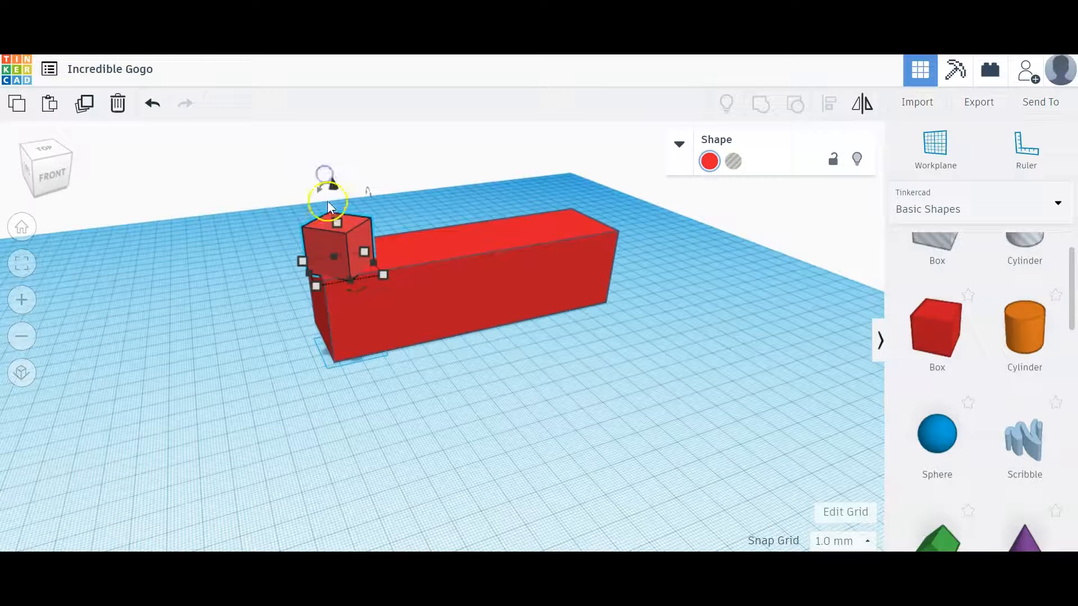
{"action": "left_click", "coordinate": [323, 181]}
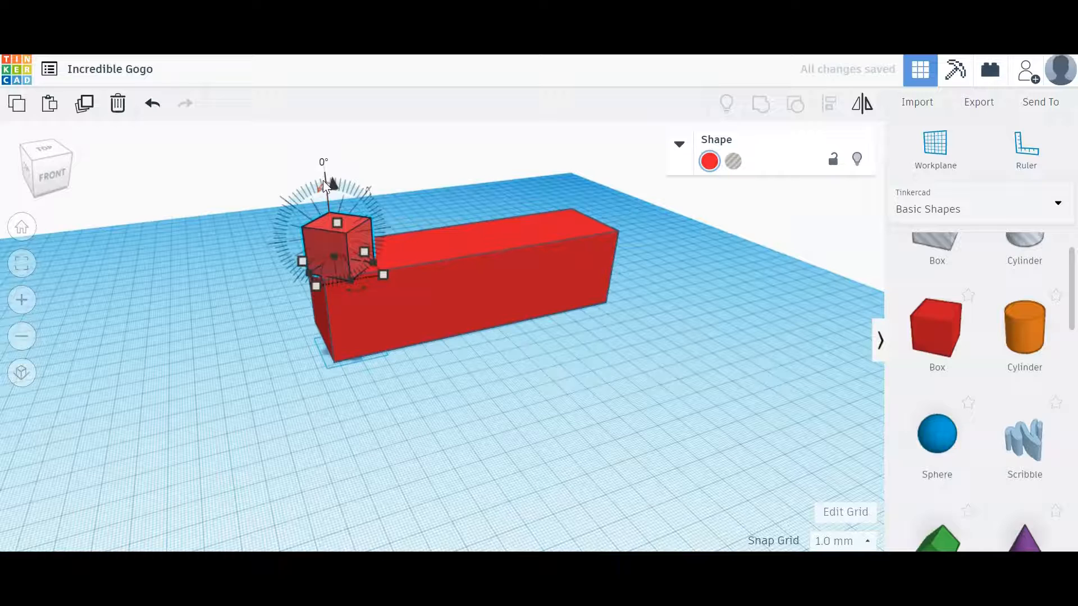
{"action": "key", "text": "ctrl+z"}
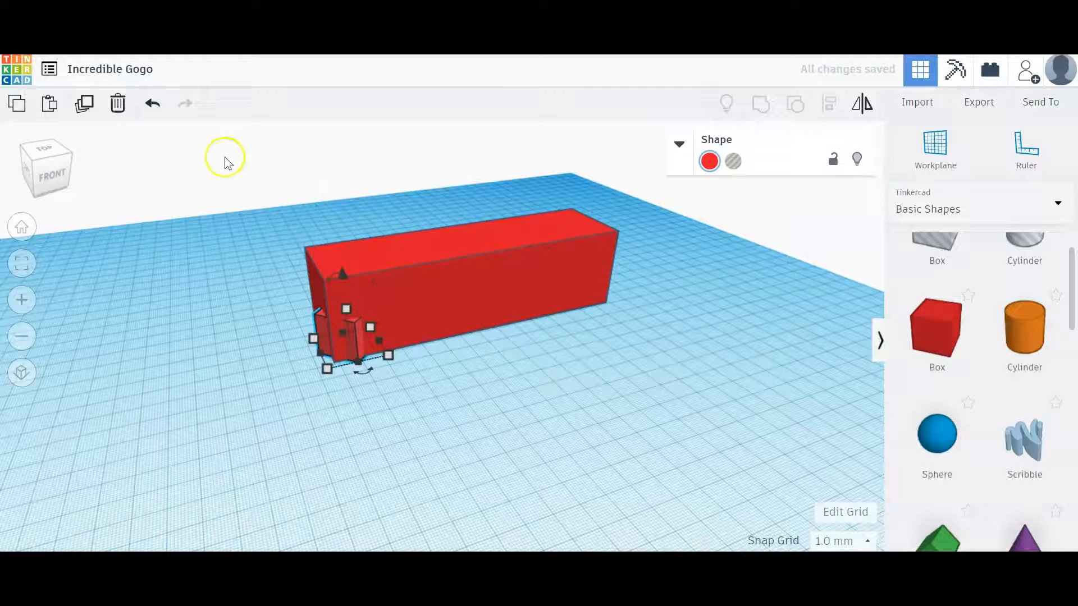
{"action": "left_click", "coordinate": [153, 103]}
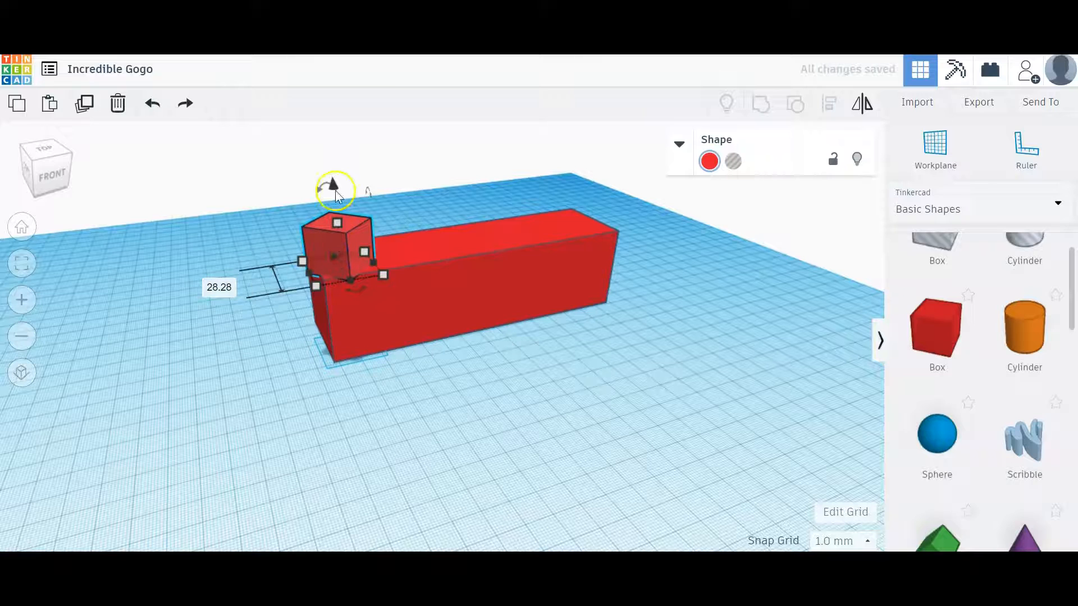
- Tilt the small box 45° about a horizontal axis and deselect it
{"action": "left_click", "coordinate": [323, 181]}
{"action": "left_click", "coordinate": [325, 162]}
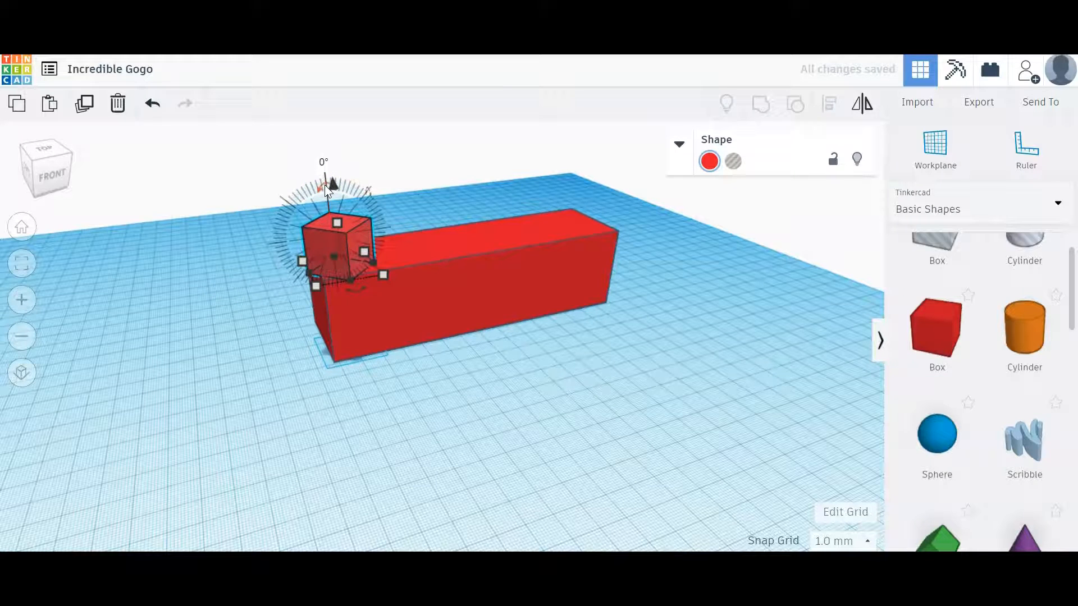
{"action": "left_click", "coordinate": [325, 185]}
{"action": "left_click", "coordinate": [324, 161]}
{"action": "type", "text": "45"}
{"action": "key", "text": "Return"}
{"action": "left_click", "coordinate": [400, 359]}
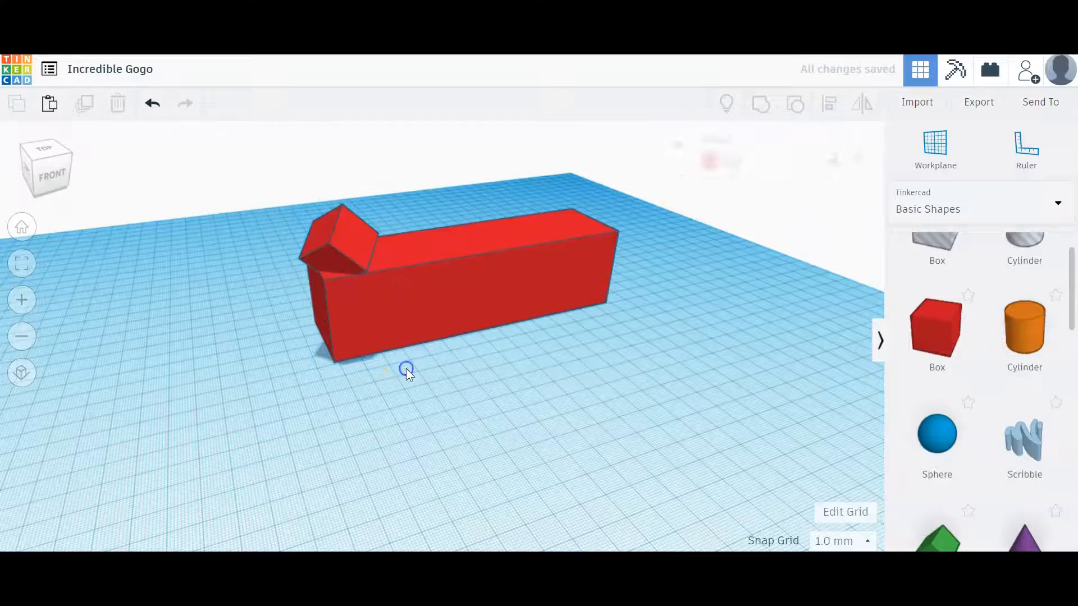
- Rotate the long bar crosswise about its vertical axis, and practise undoing and redoing that rotation
{"action": "mouse_move", "coordinate": [337, 385]}
{"action": "right_mouse_down"}
{"action": "mouse_move", "coordinate": [567, 378]}
{"action": "mouse_move", "coordinate": [568, 397]}
{"action": "mouse_move", "coordinate": [415, 397]}
{"action": "mouse_move", "coordinate": [281, 349]}
{"action": "mouse_move", "coordinate": [288, 372]}
{"action": "mouse_move", "coordinate": [321, 389]}
{"action": "right_mouse_up"}
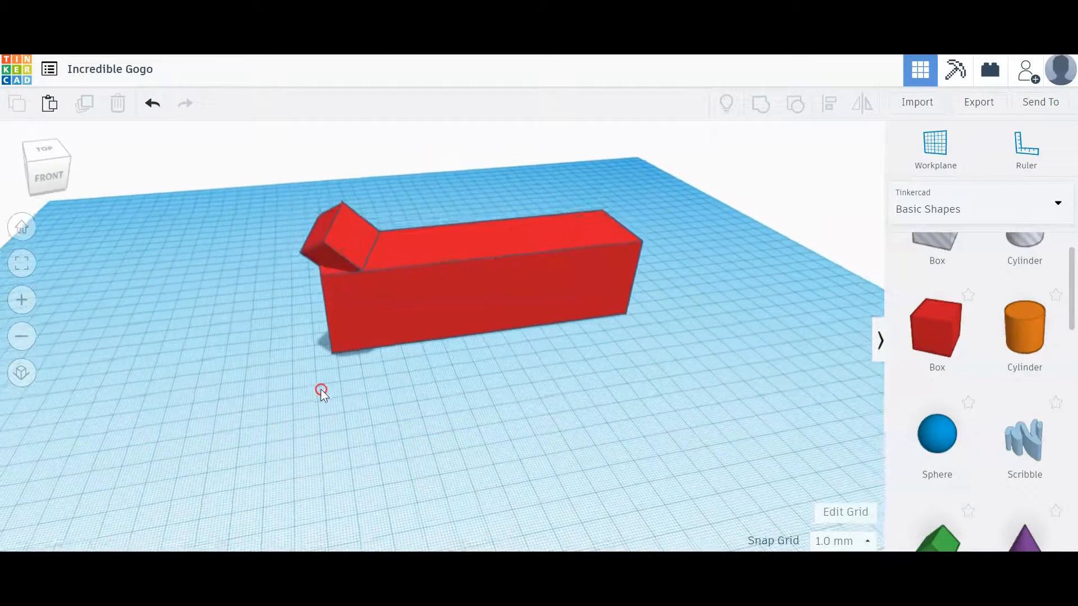
{"action": "left_click", "coordinate": [450, 308]}
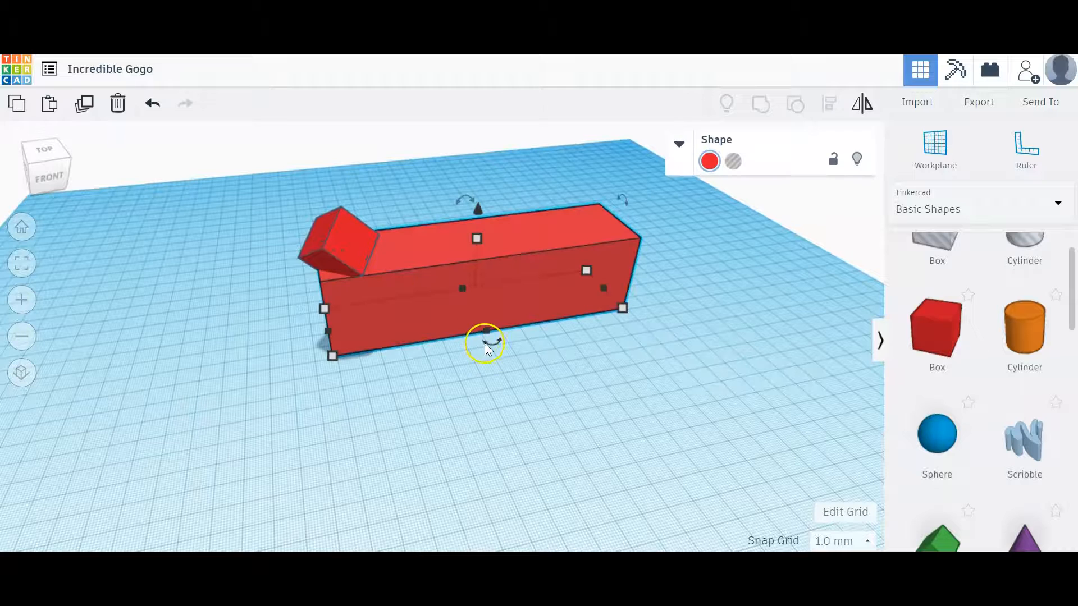
{"action": "left_click_drag", "start_coordinate": [491, 341], "coordinate": [566, 462]}
{"action": "left_click_drag", "start_coordinate": [587, 508], "coordinate": [590, 513]}
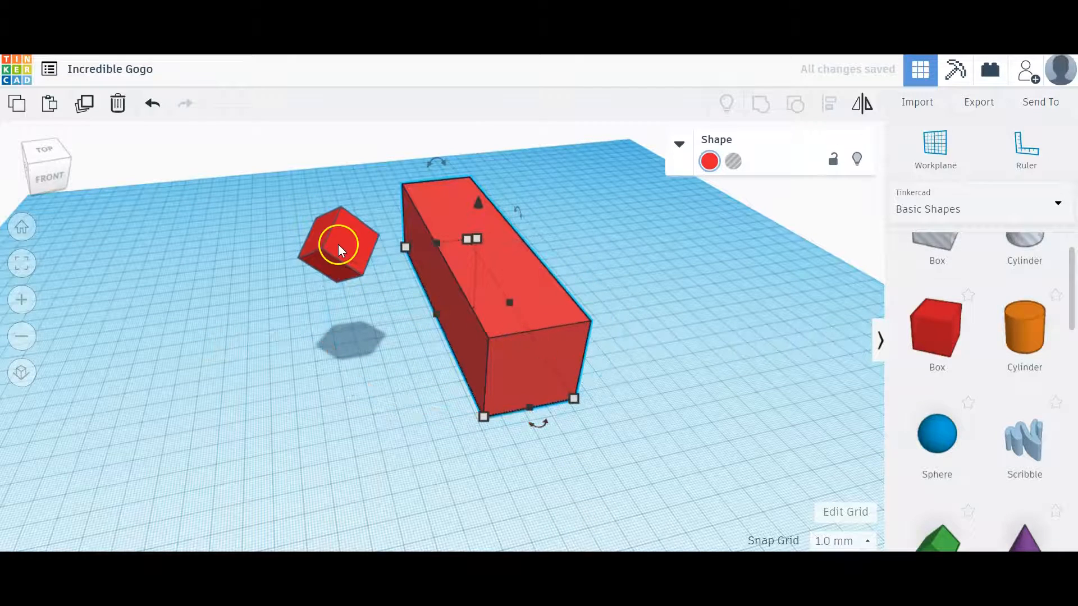
{"action": "left_click", "coordinate": [154, 107]}
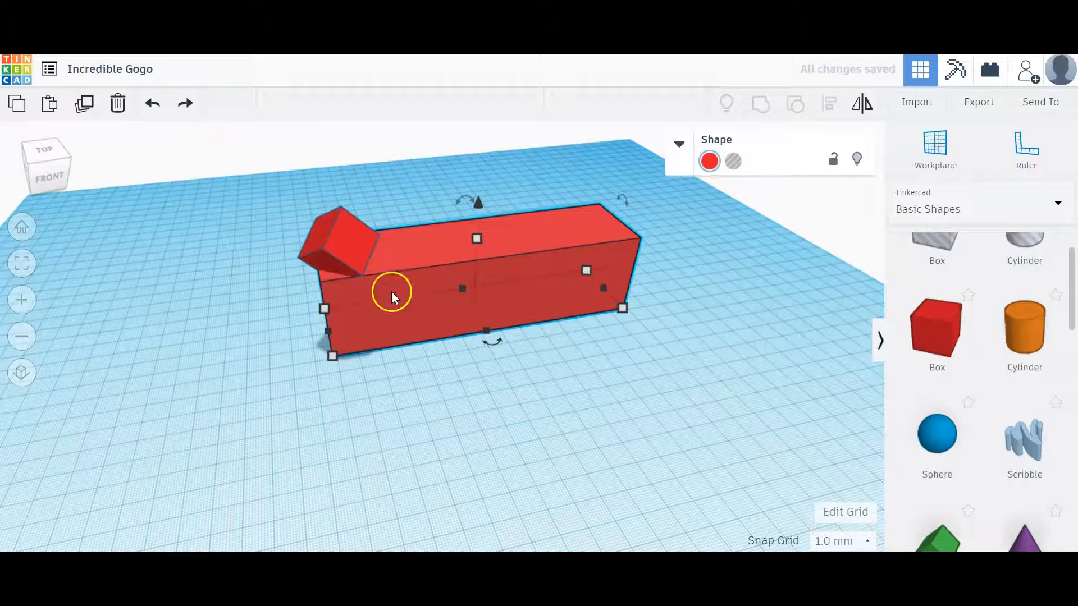
{"action": "left_click", "coordinate": [187, 104]}
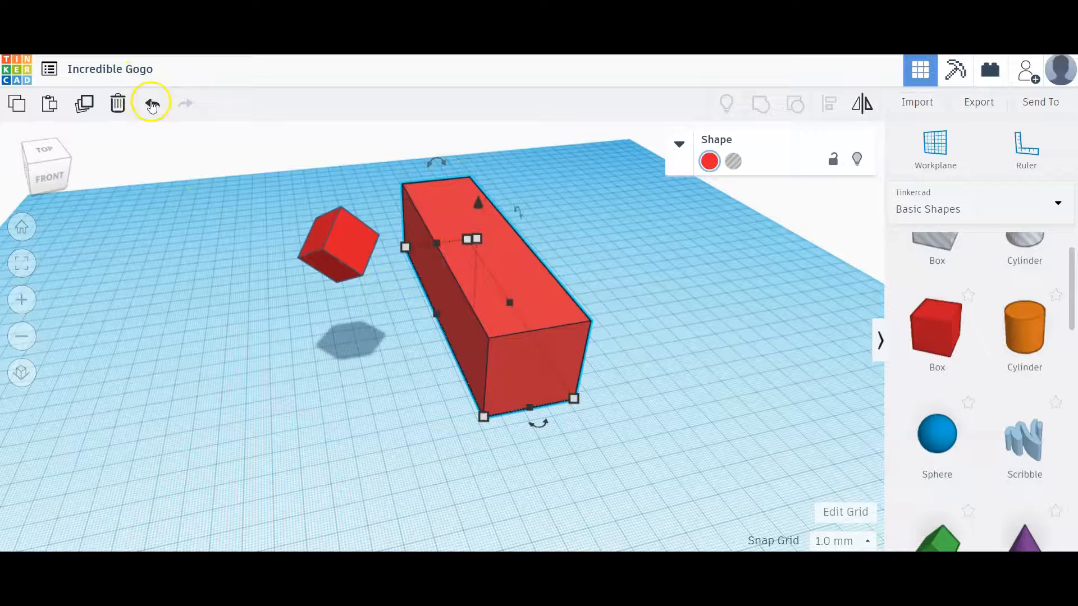
- Undo the long bar's crosswise rotation, group the bar with the small tilted box, and deselect the group
{"action": "left_click", "coordinate": [152, 105]}
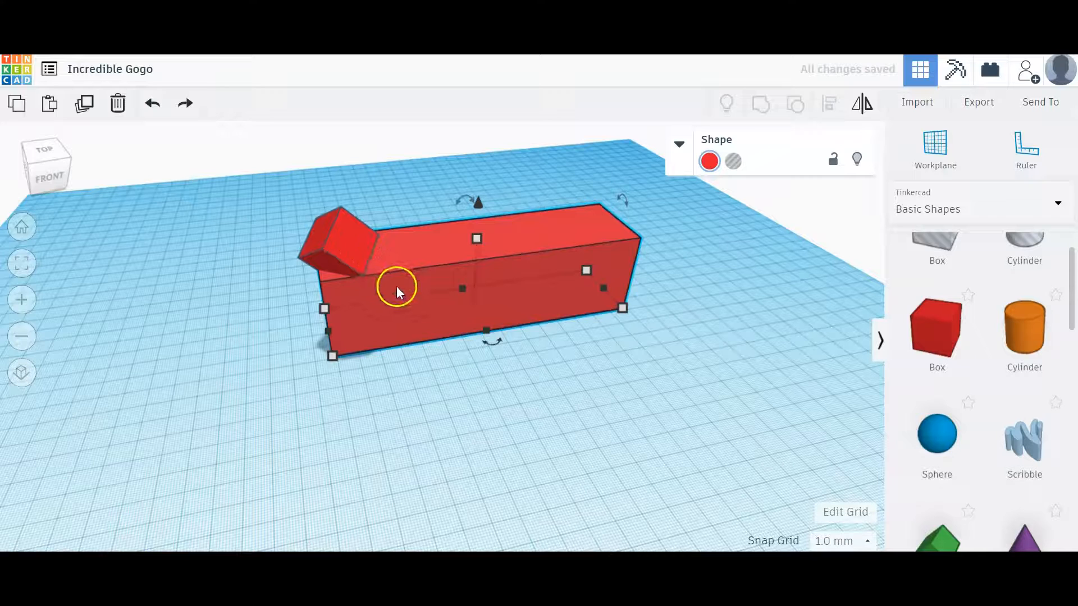
{"action": "left_click", "coordinate": [417, 362]}
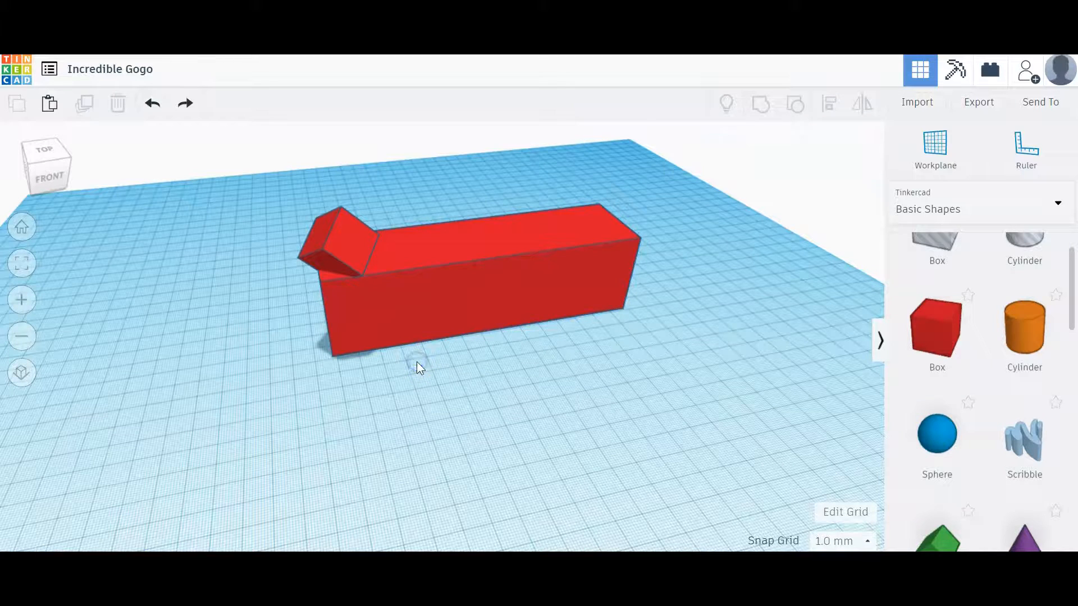
{"action": "left_click_drag", "start_coordinate": [223, 210], "coordinate": [491, 335]}
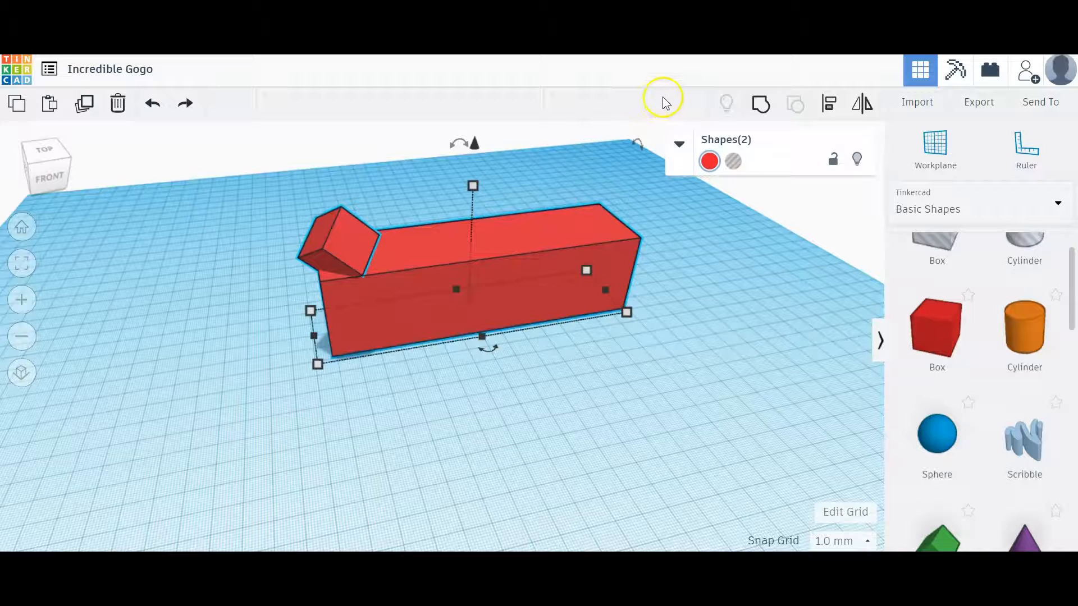
{"action": "left_click", "coordinate": [760, 104]}
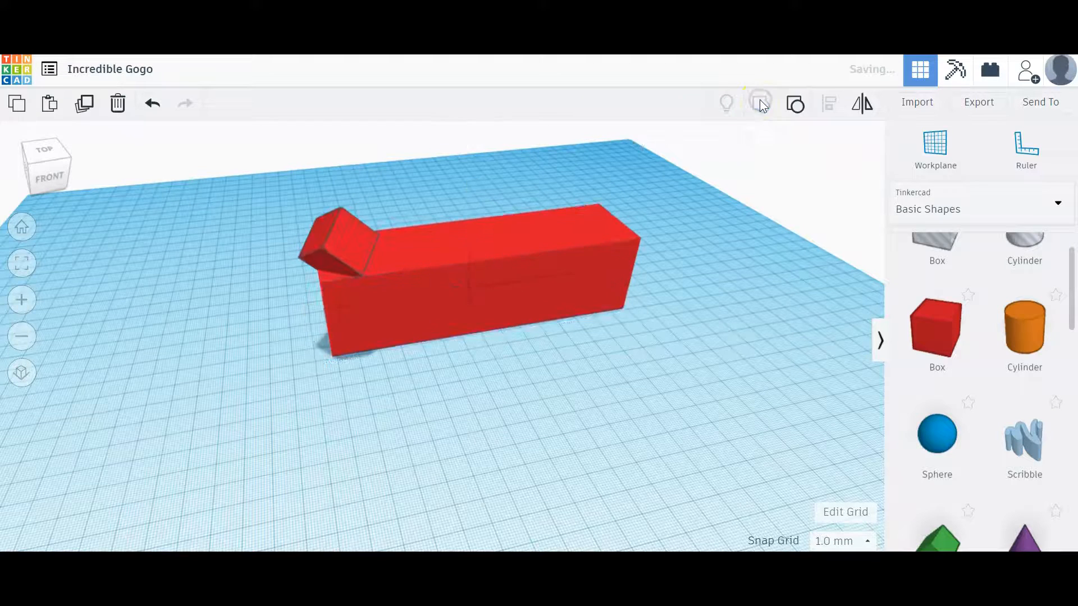
{"action": "left_click", "coordinate": [608, 355]}
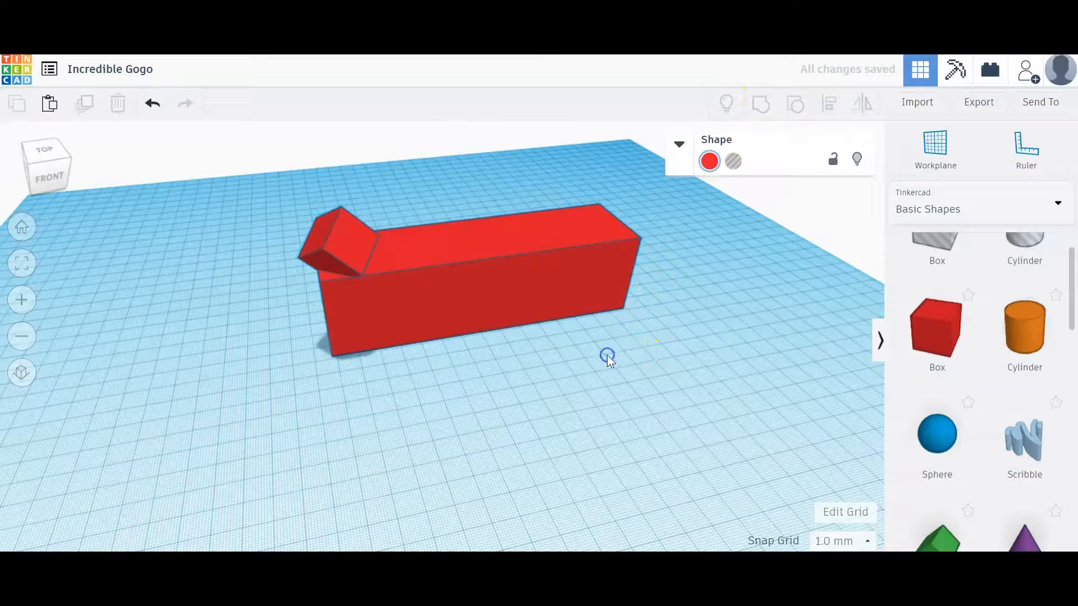
- Rotate the grouped bar and small box a quarter turn about the vertical axis and deselect the group
{"action": "right_click_drag", "start_coordinate": [440, 375], "coordinate": [375, 241]}
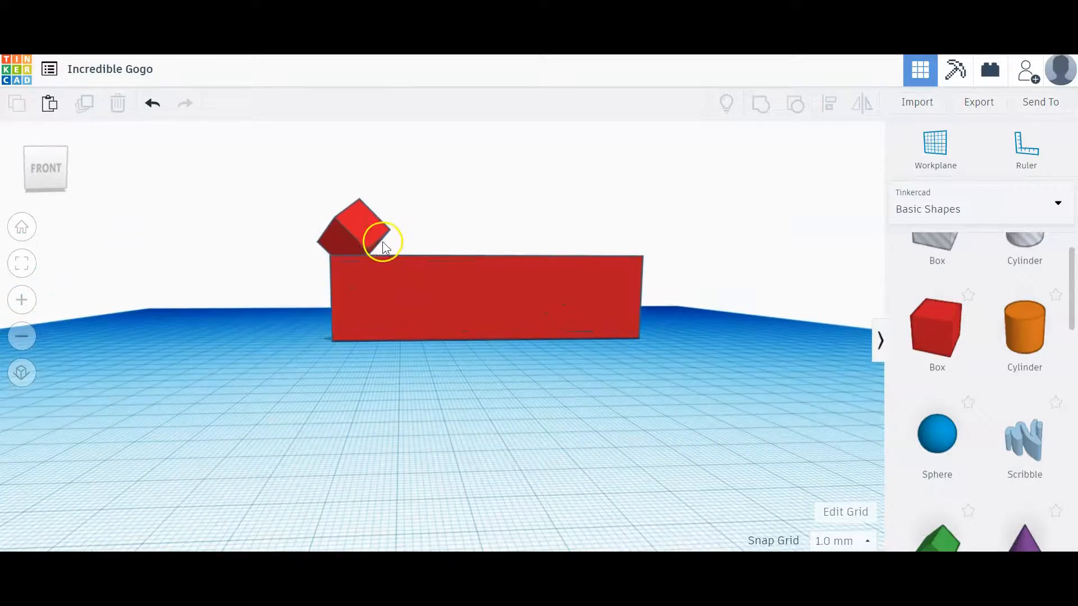
{"action": "right_click_drag", "start_coordinate": [365, 357], "coordinate": [461, 275]}
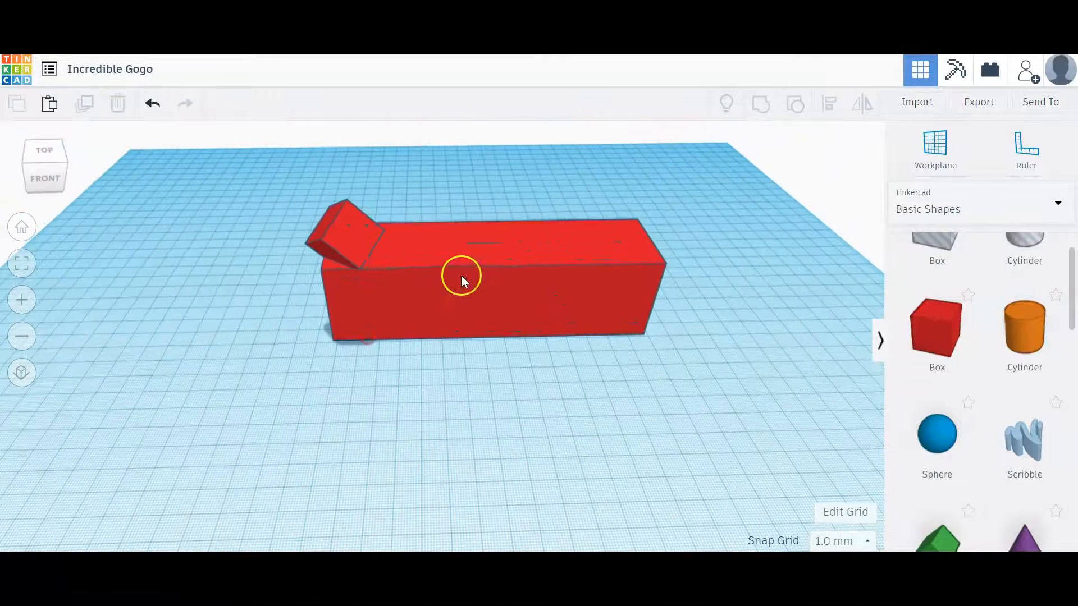
{"action": "left_click", "coordinate": [461, 275]}
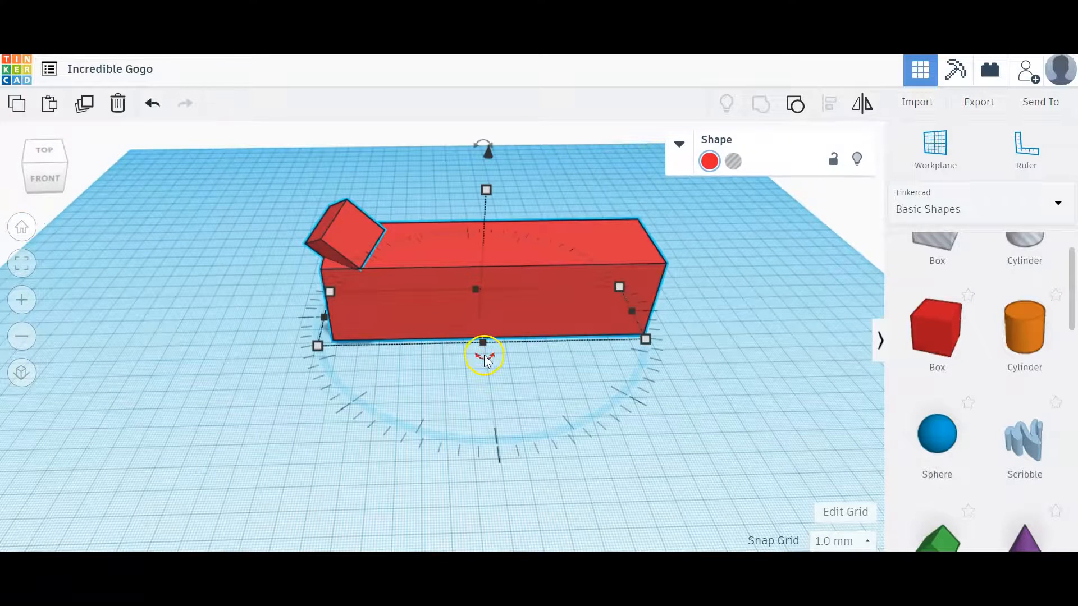
{"action": "right_click_drag", "start_coordinate": [471, 354], "coordinate": [470, 355]}
{"action": "left_click_drag", "start_coordinate": [471, 355], "coordinate": [418, 310]}
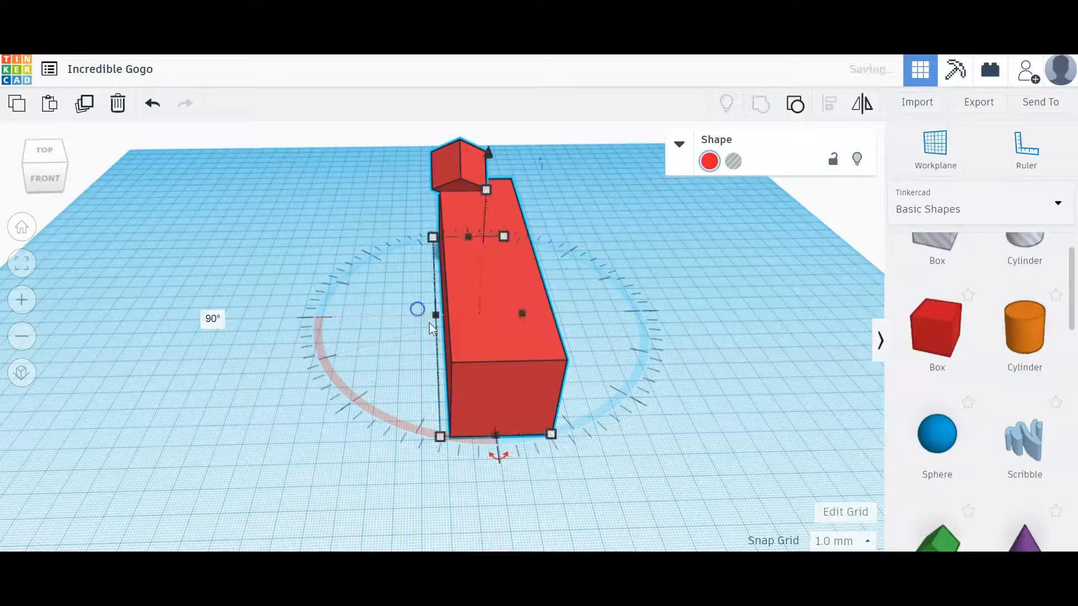
{"action": "left_click", "coordinate": [702, 345]}
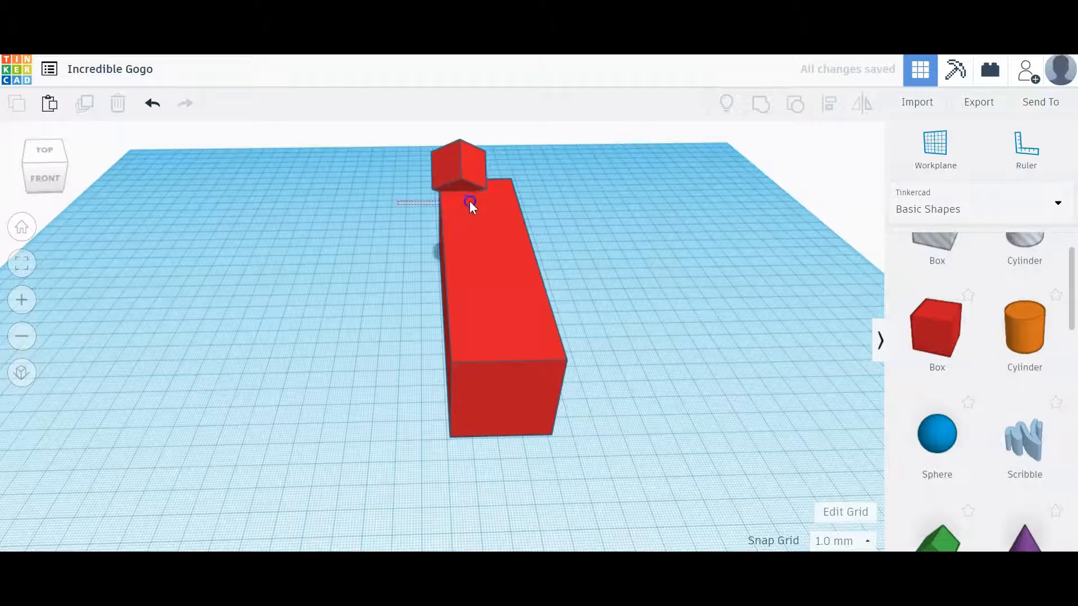
- Ungroup the long bar and the small tilted box, and clear the selection
{"action": "left_click", "coordinate": [476, 165]}
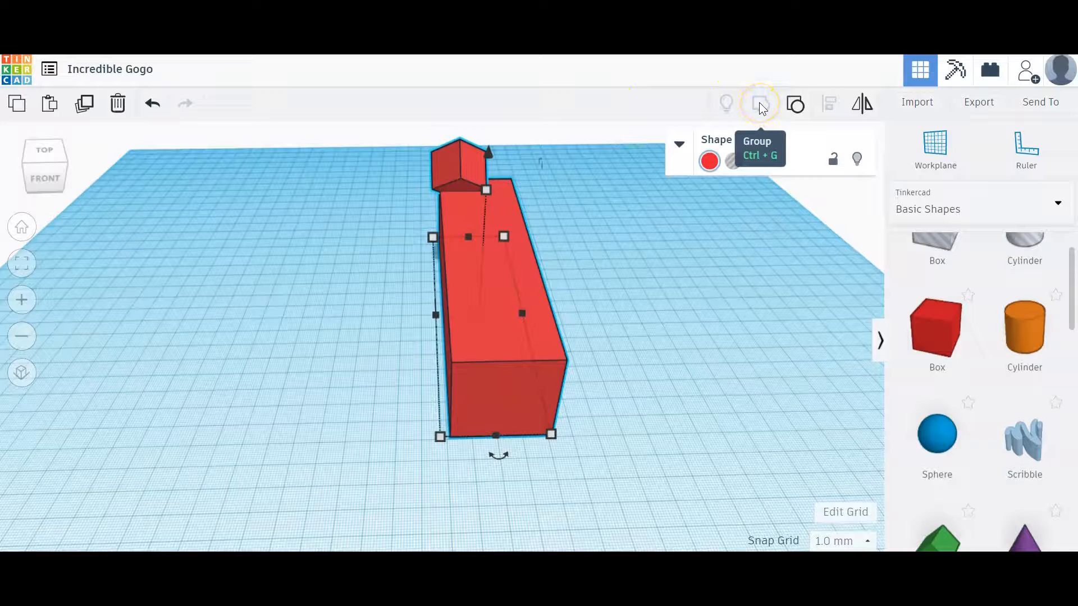
{"action": "left_click", "coordinate": [796, 104]}
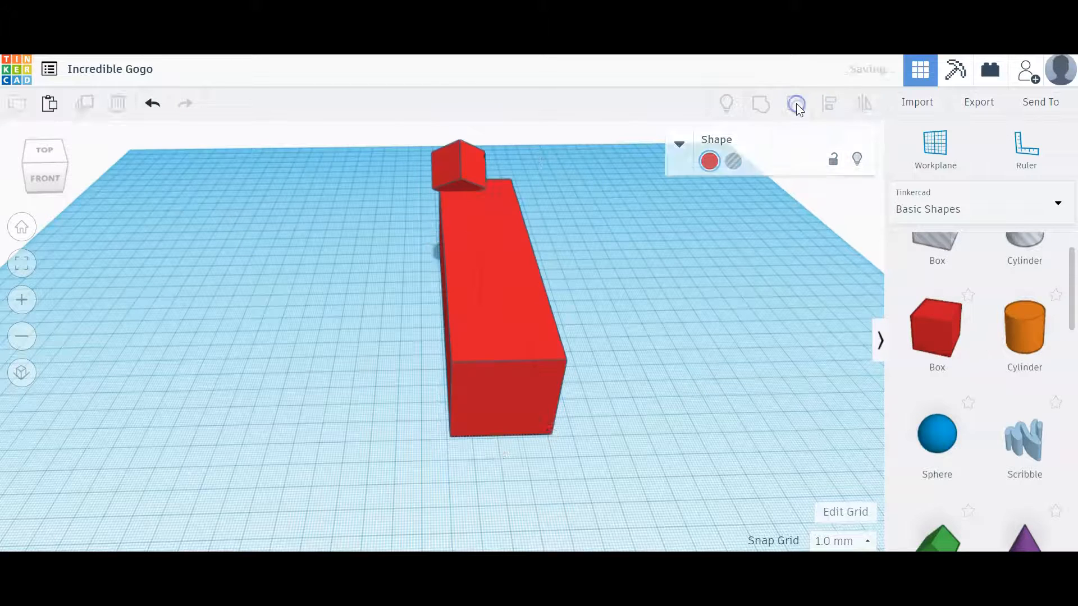
{"action": "left_click", "coordinate": [603, 263]}
- Move the small tilted box across the top of the bar to the middle of the bar's width at the far end
{"action": "left_click_drag", "start_coordinate": [457, 153], "coordinate": [472, 182]}
{"action": "key", "text": "Left"}
{"action": "left_click_drag", "start_coordinate": [485, 186], "coordinate": [483, 184]}
{"action": "left_click", "coordinate": [650, 305]}
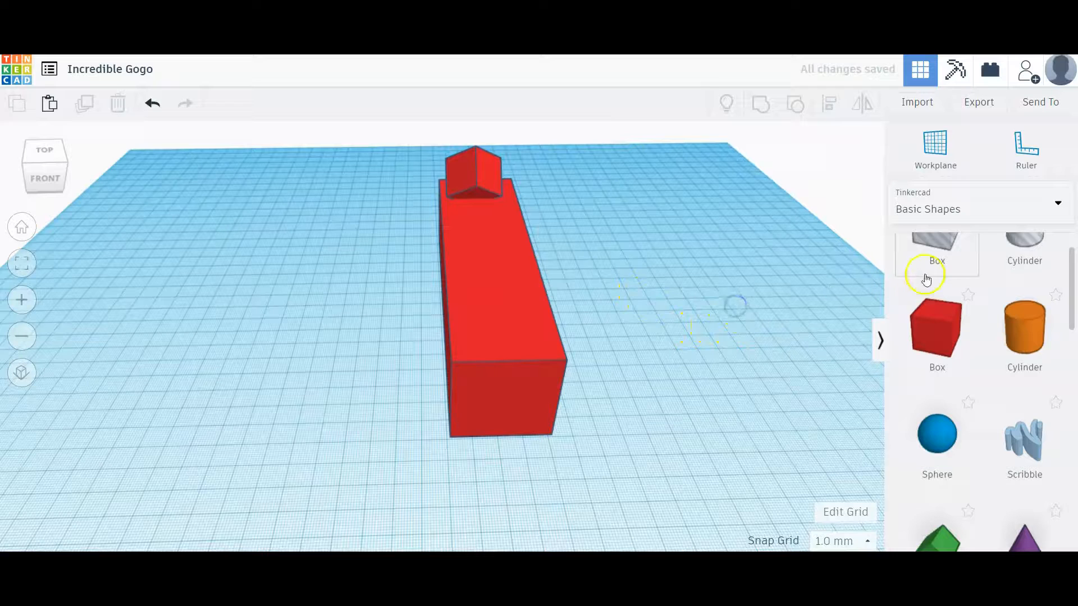
- Place a cylinder hole from the basic shapes so it partly overlaps the base of the bar's near end, centred across its width
{"action": "scroll", "coordinate": [1064, 280], "scroll_direction": "up", "scroll_amount": 2}
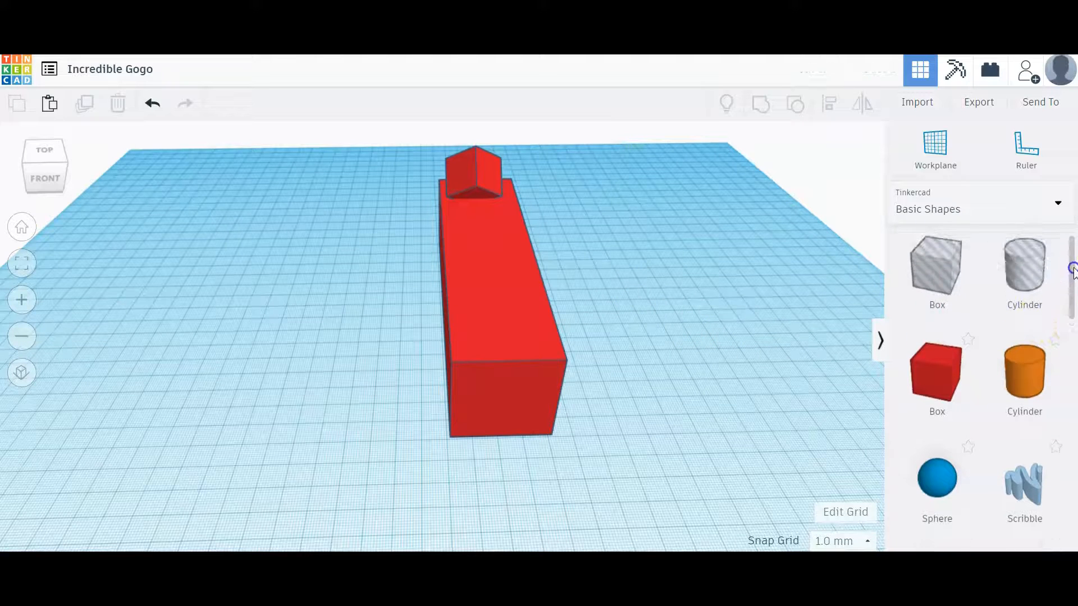
{"action": "left_click_drag", "start_coordinate": [1014, 282], "coordinate": [499, 312]}
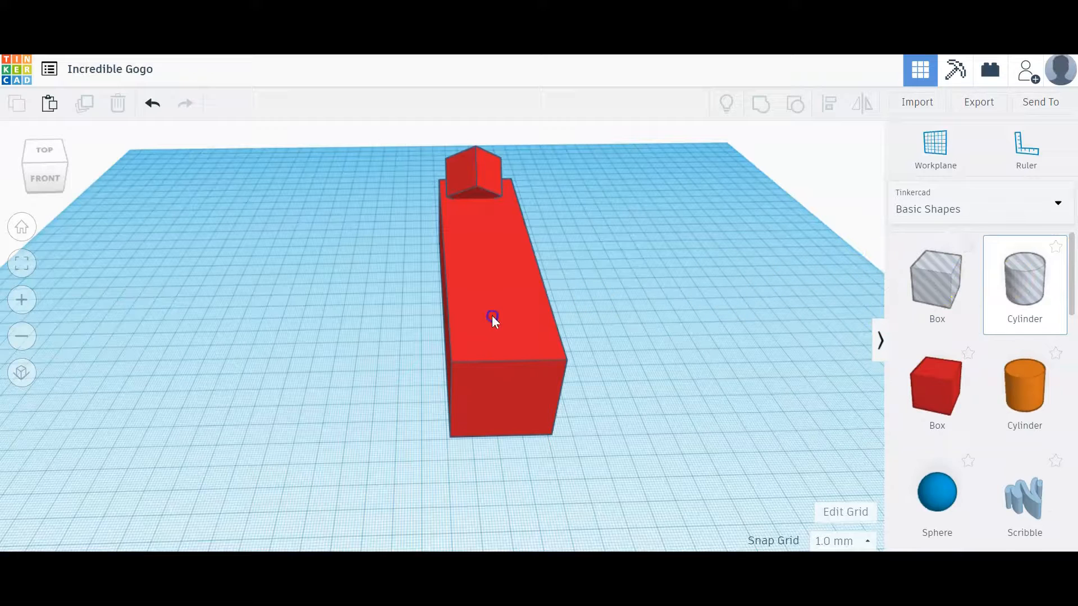
{"action": "left_click_drag", "start_coordinate": [543, 455], "coordinate": [502, 449]}
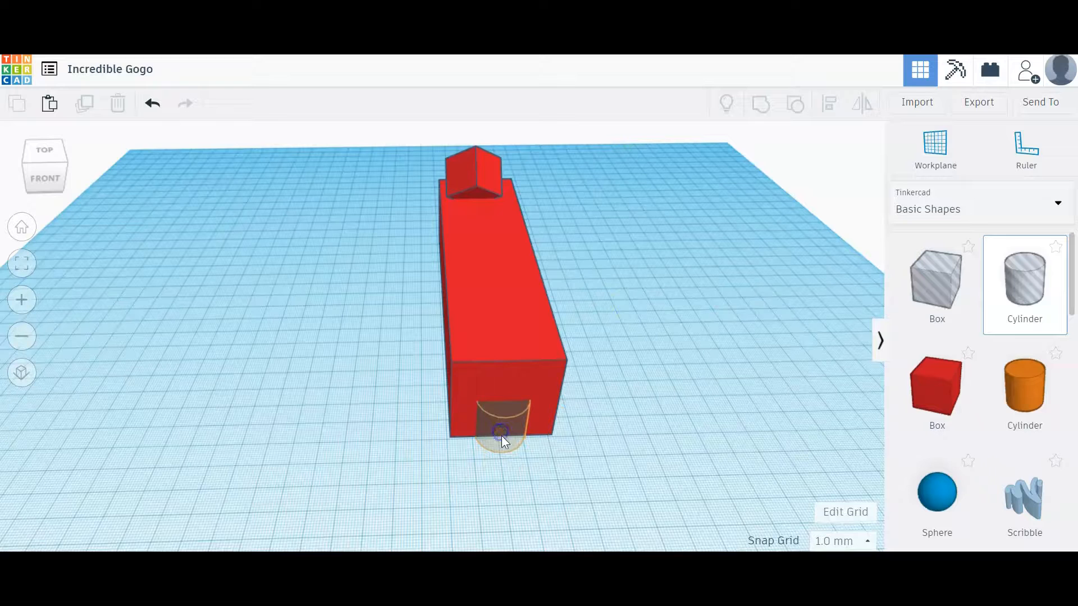
{"action": "left_click_drag", "start_coordinate": [500, 436], "coordinate": [501, 435]}
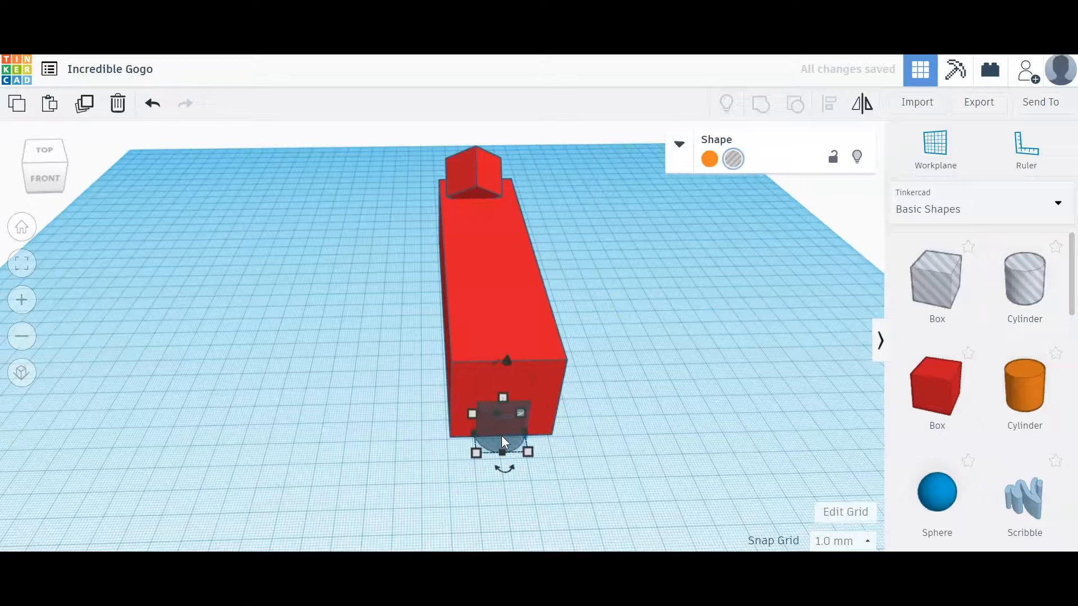
{"action": "left_click", "coordinate": [334, 467]}
- Group the long bar with the cylinder hole to cut its near end, inspect the cut, and undo the grouping
{"action": "left_click_drag", "start_coordinate": [604, 481], "coordinate": [476, 391]}
{"action": "left_click", "coordinate": [759, 103]}
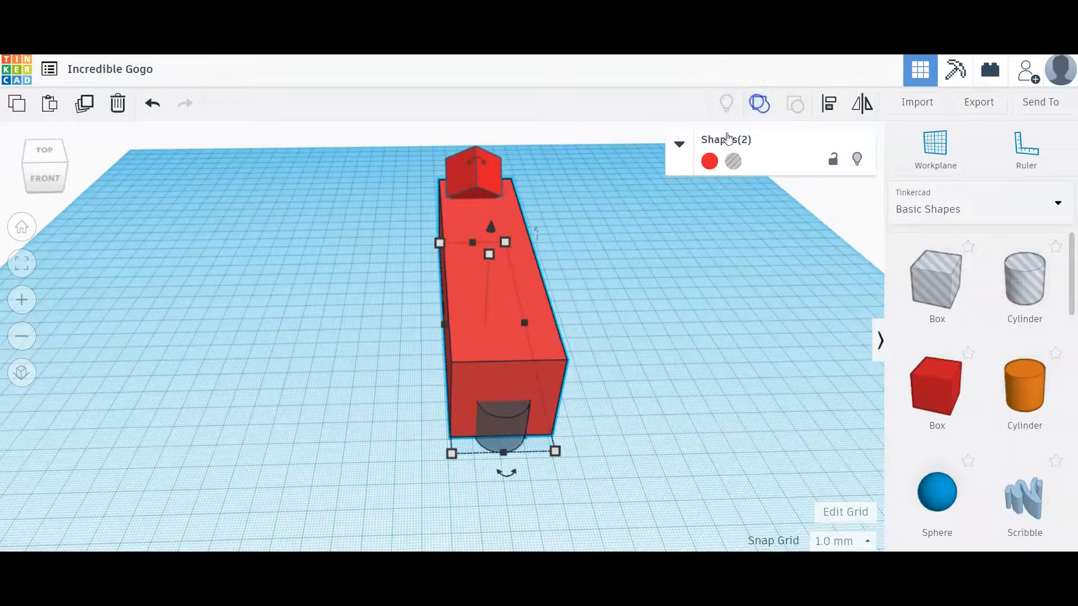
{"action": "left_click", "coordinate": [676, 343]}
{"action": "mouse_move", "coordinate": [664, 378]}
{"action": "right_mouse_down"}
{"action": "mouse_move", "coordinate": [678, 343]}
{"action": "mouse_move", "coordinate": [716, 353]}
{"action": "mouse_move", "coordinate": [729, 374]}
{"action": "mouse_move", "coordinate": [720, 386]}
{"action": "right_mouse_up"}
{"action": "left_click", "coordinate": [153, 106]}
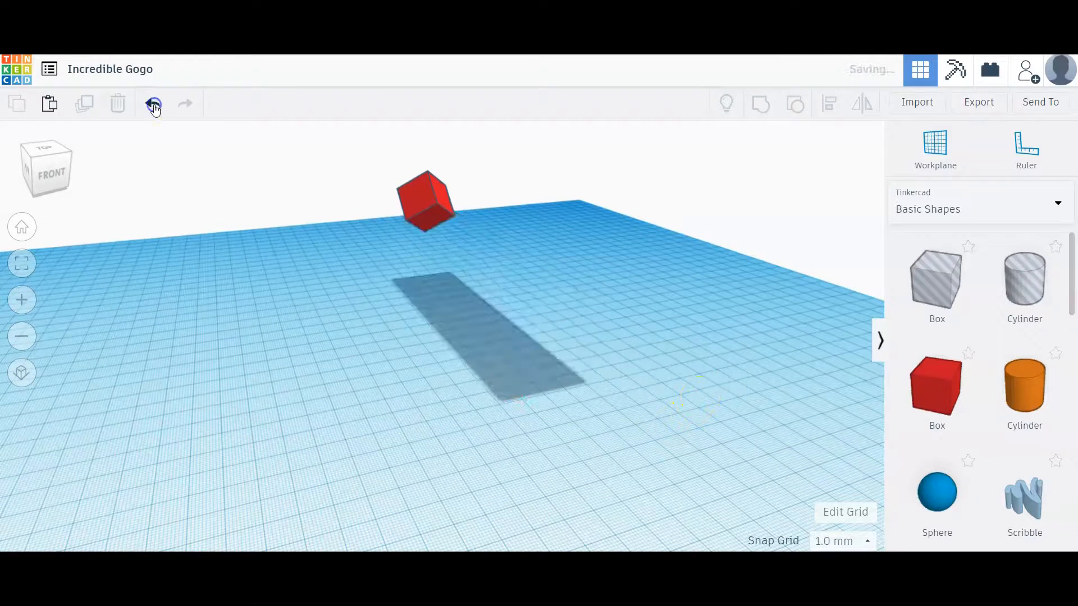
{"action": "left_click", "coordinate": [596, 413]}
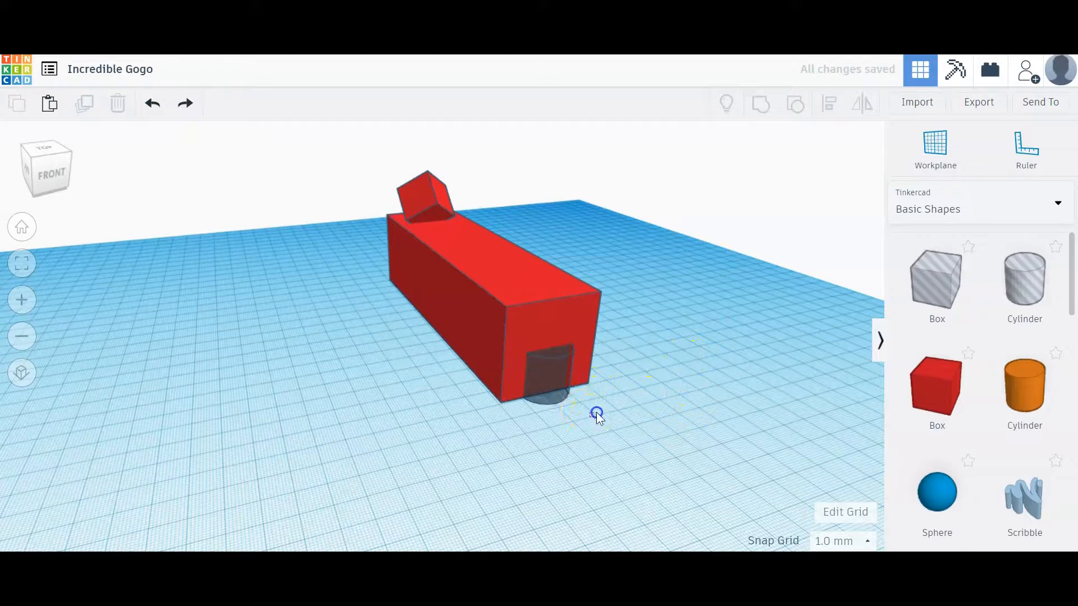
- Group the long bar with the overlapping cylinder hole to cut a rounded notch, deselect it, and inspect the notch from several sides
{"action": "left_click_drag", "start_coordinate": [530, 331], "coordinate": [528, 331]}
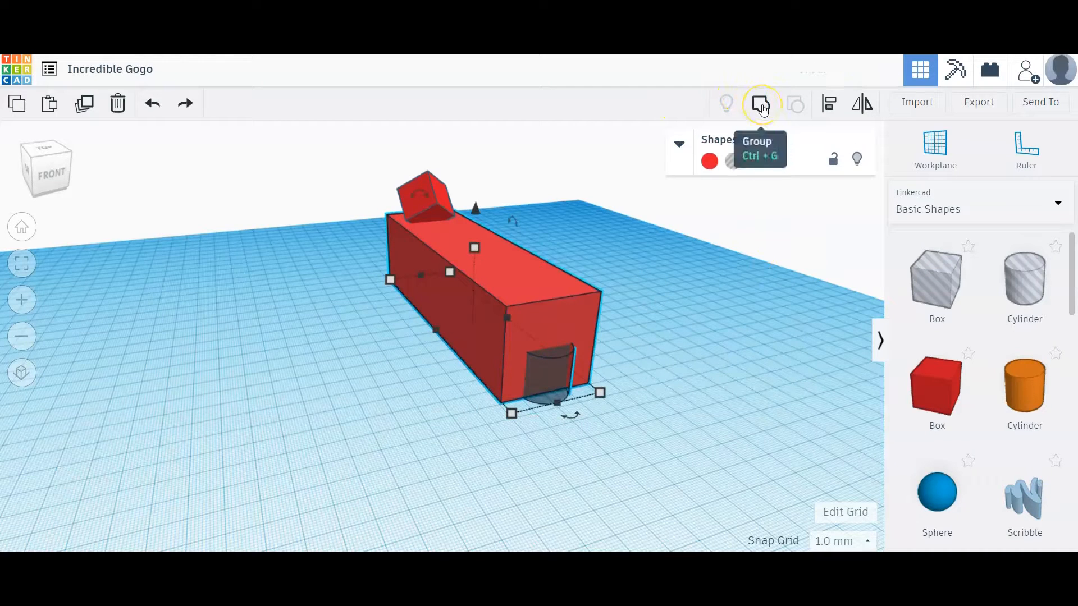
{"action": "left_click", "coordinate": [761, 105]}
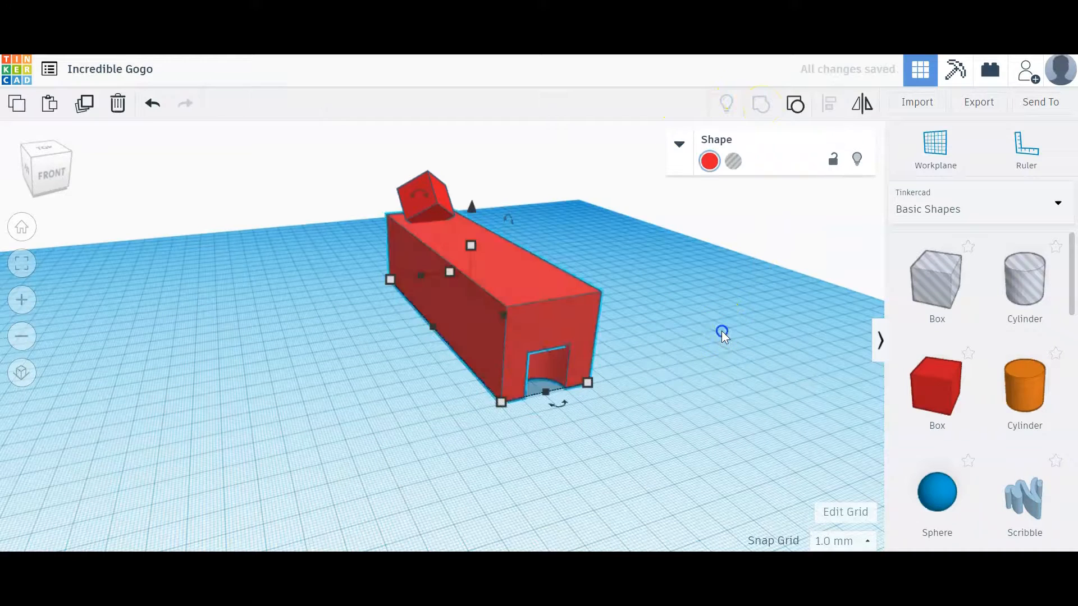
{"action": "left_click", "coordinate": [679, 393]}
{"action": "right_click_drag", "start_coordinate": [614, 408], "coordinate": [675, 392]}
{"action": "right_click_drag", "start_coordinate": [678, 325], "coordinate": [378, 344]}
{"action": "left_click", "coordinate": [745, 287]}
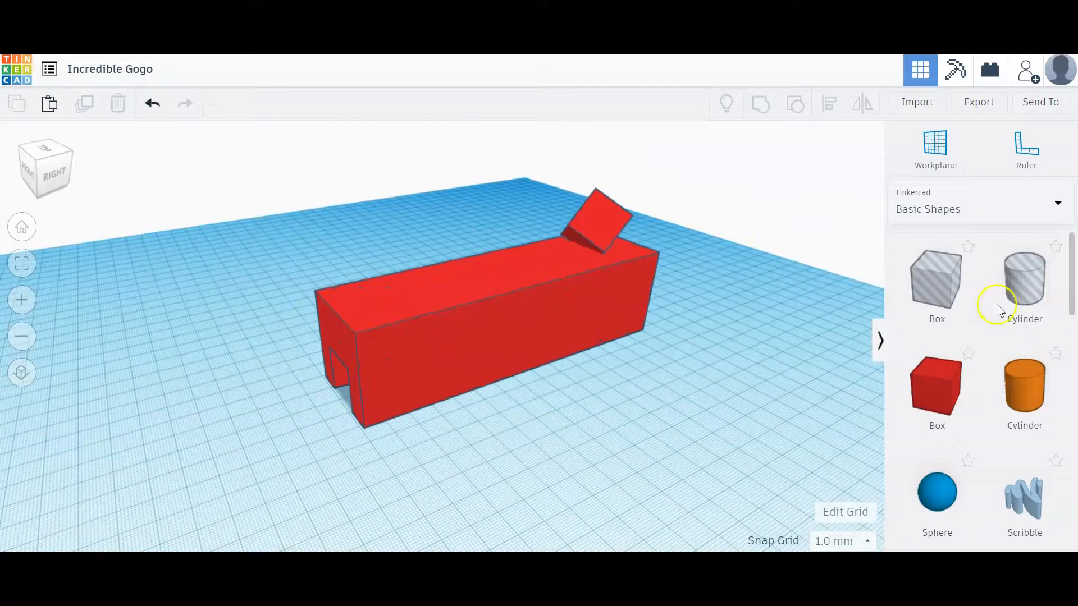